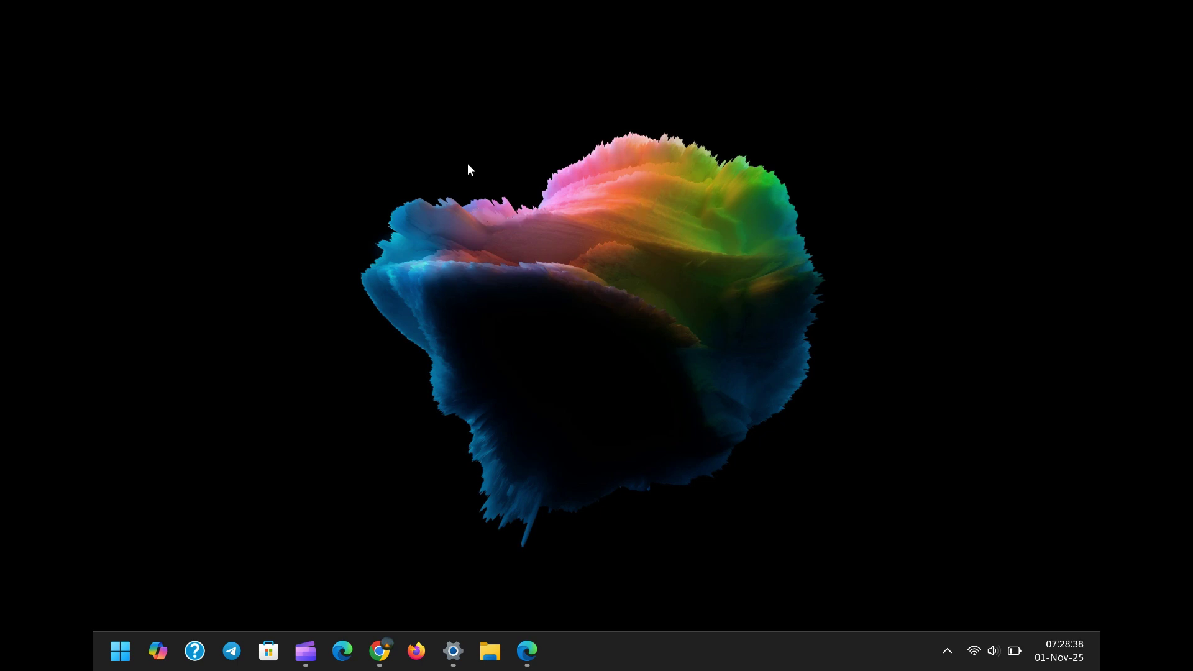
Refresh the desktop and review the Preview Update entry in Settings update history.
right_click(459, 161)
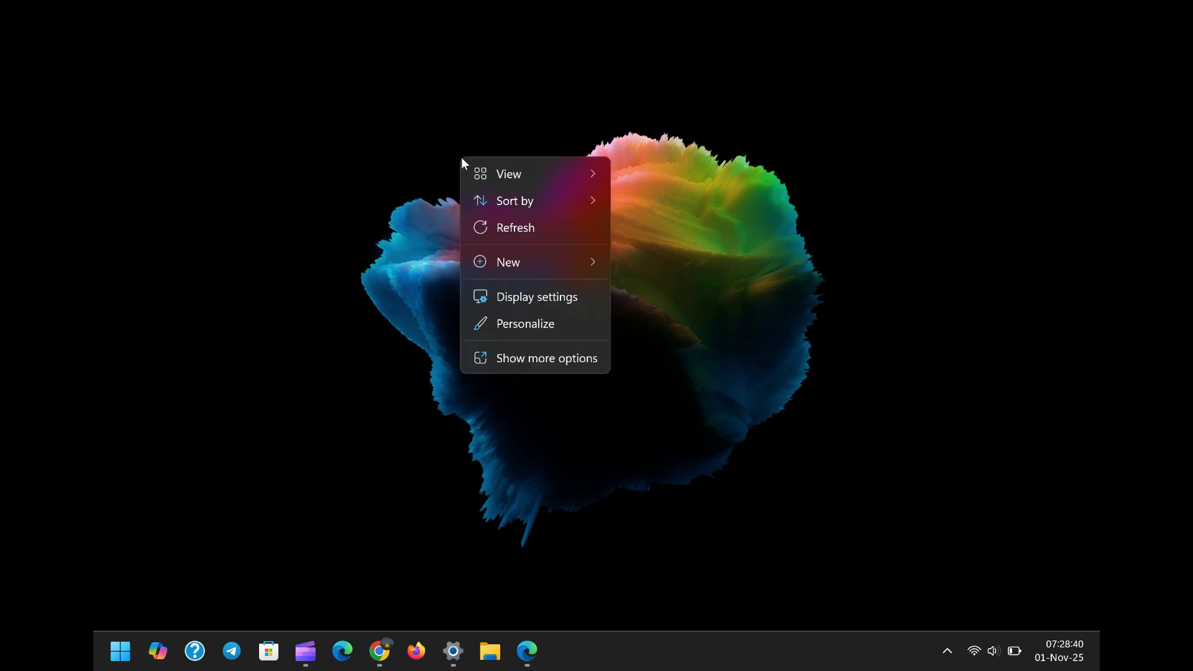
click(508, 231)
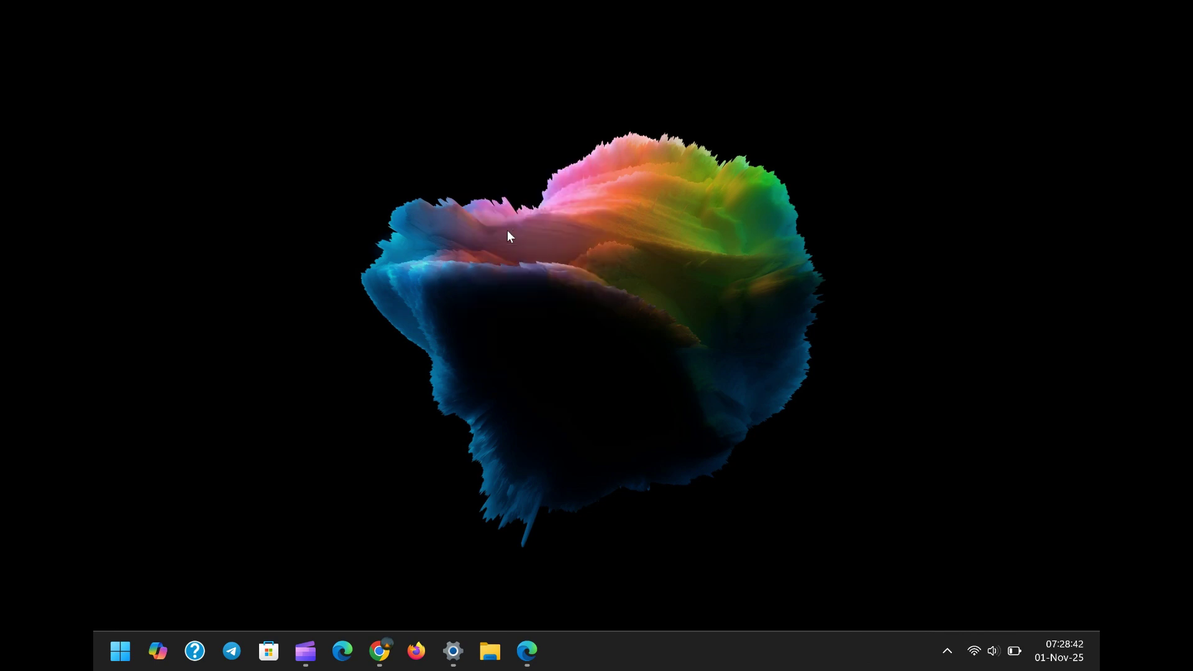
click(453, 650)
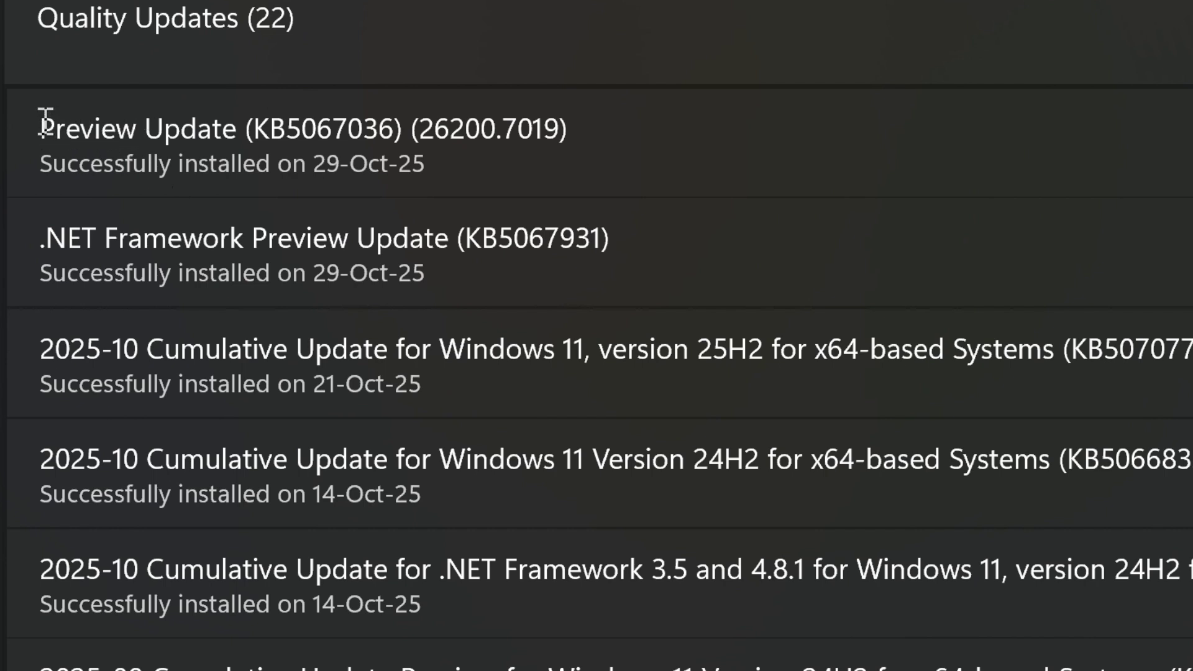
drag(41, 125, 559, 130)
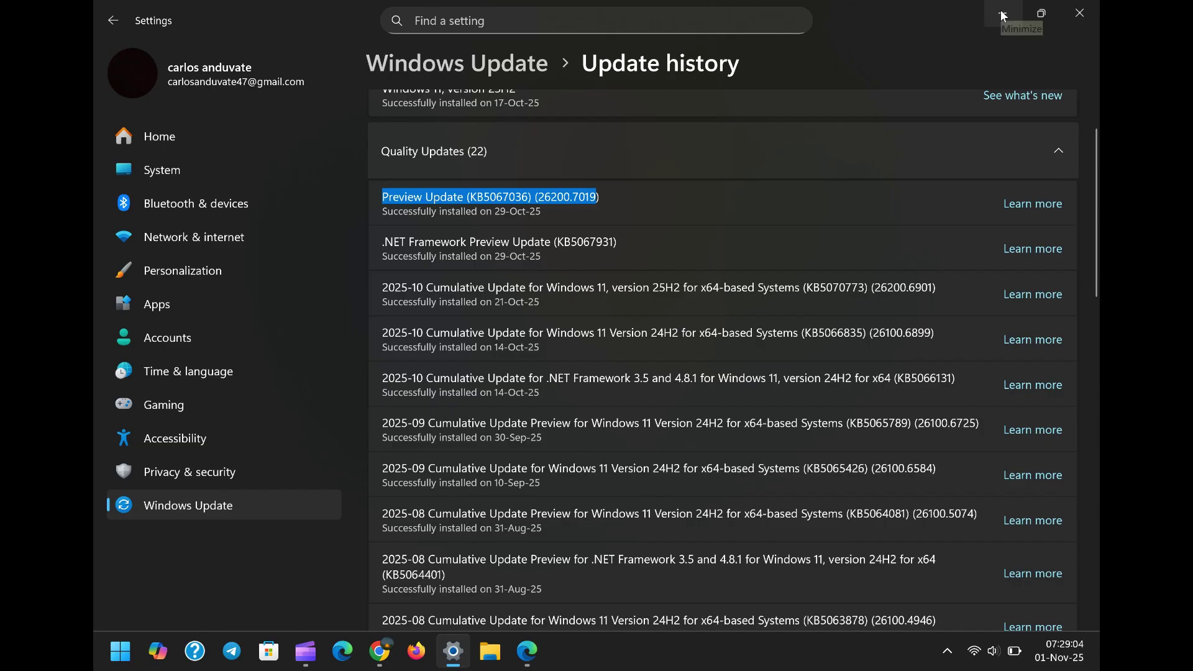
click(1003, 15)
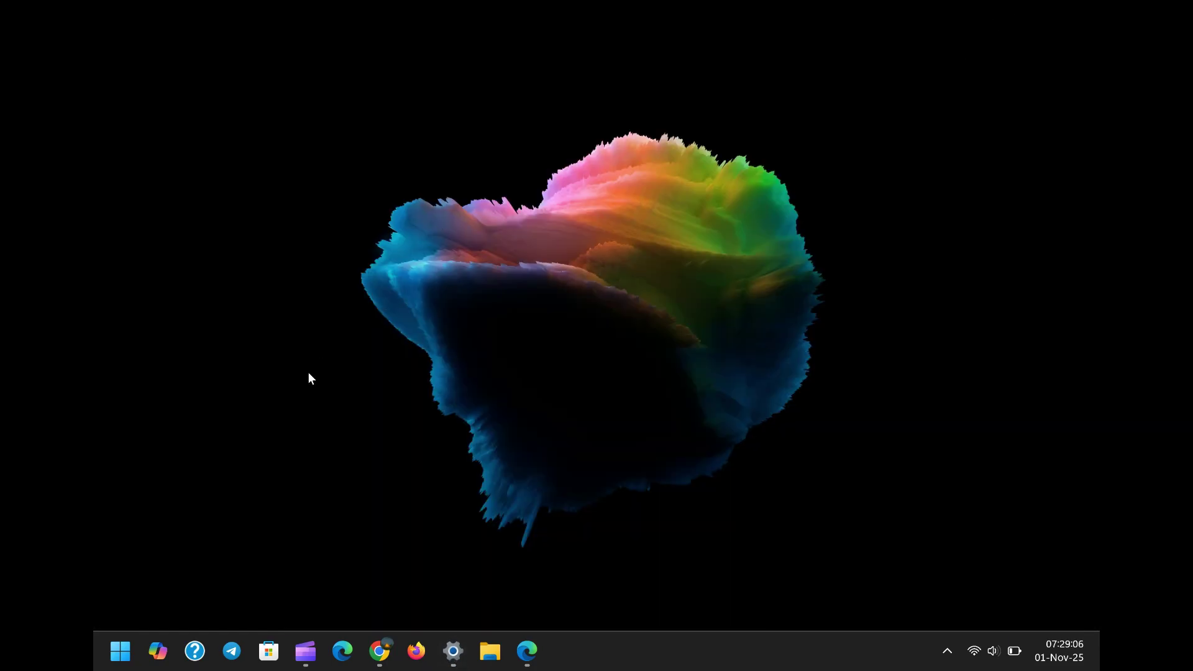
Launch Command Prompt from Start and enter winget --version at the prompt.
click(106, 660)
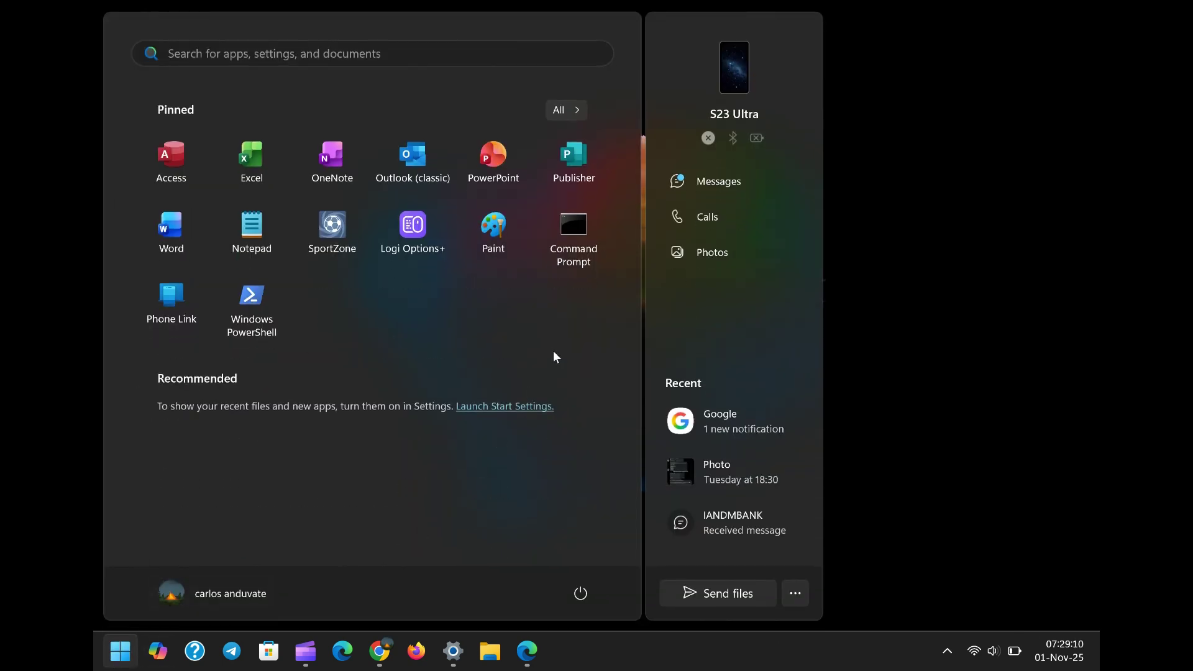
click(574, 244)
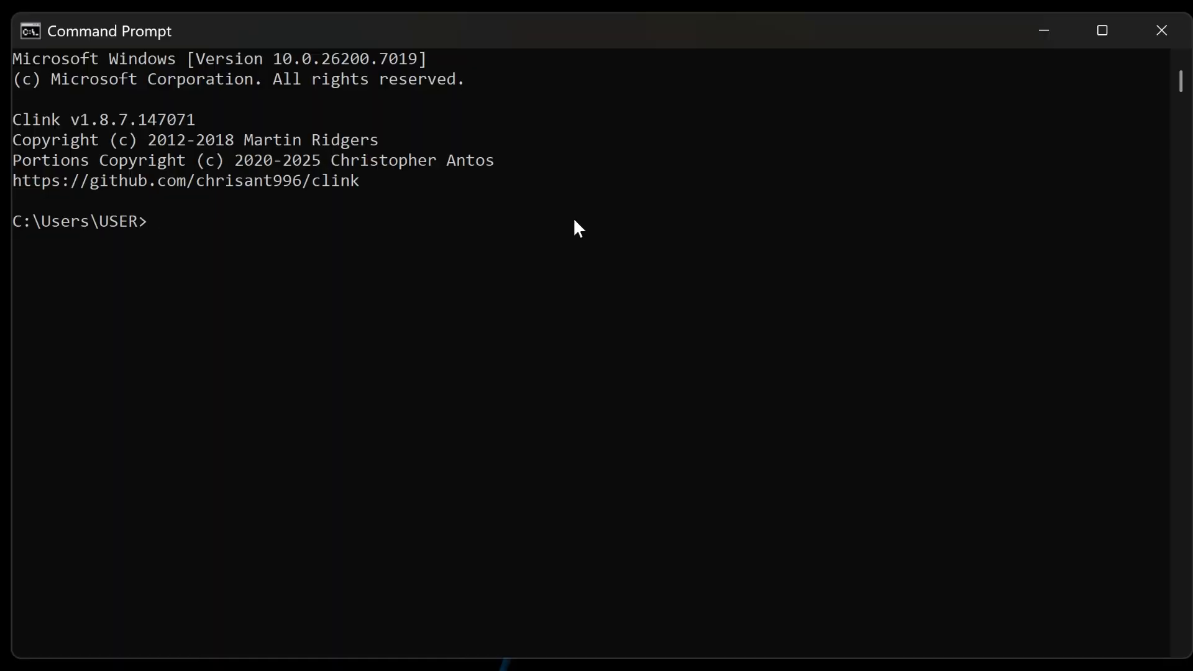
text(w)
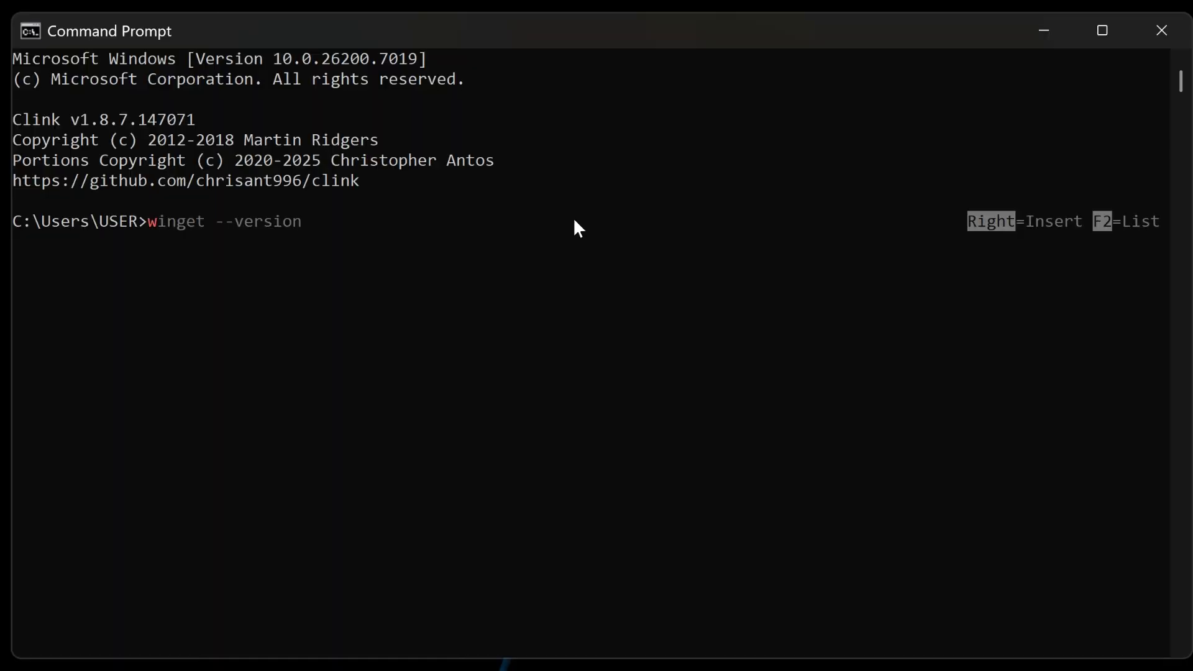
text(i)
key(Right)
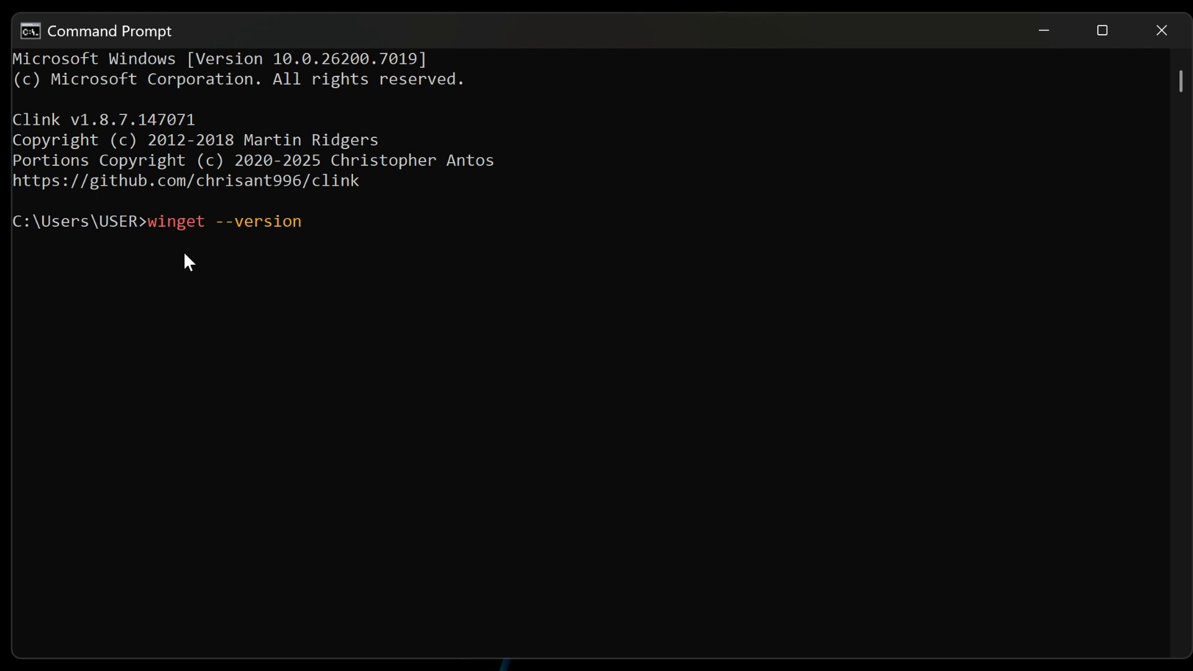
Run winget --version and select the resulting 'winget is not recognized' error lines.
key(Return)
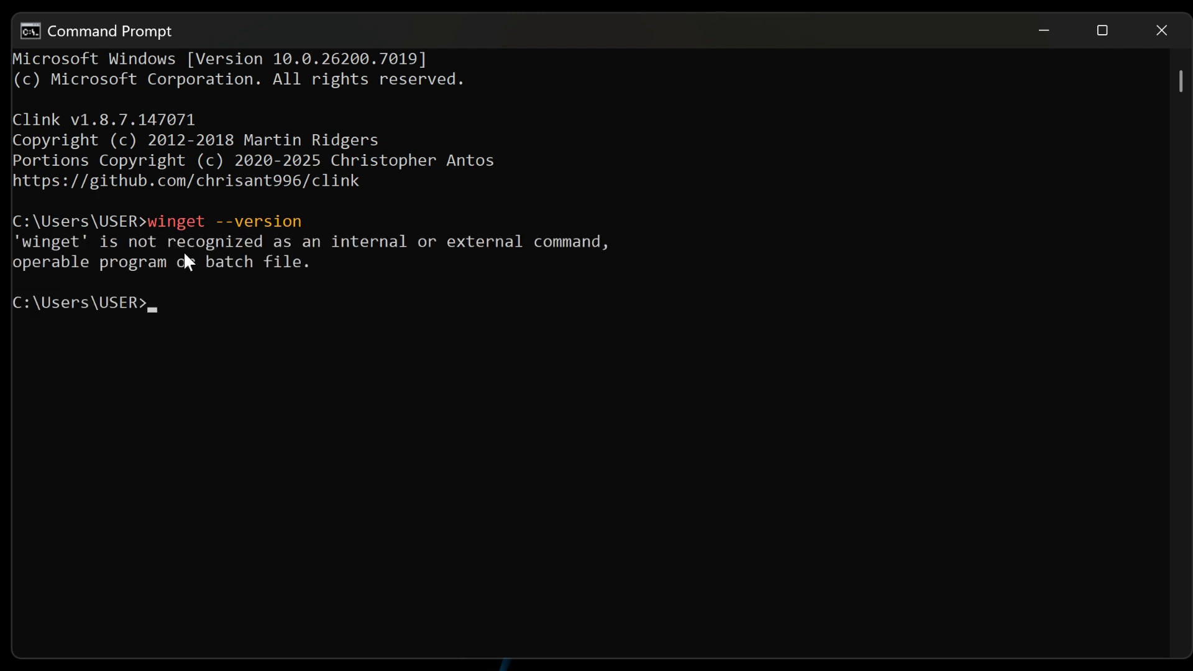
click(315, 267)
drag(315, 271, 25, 254)
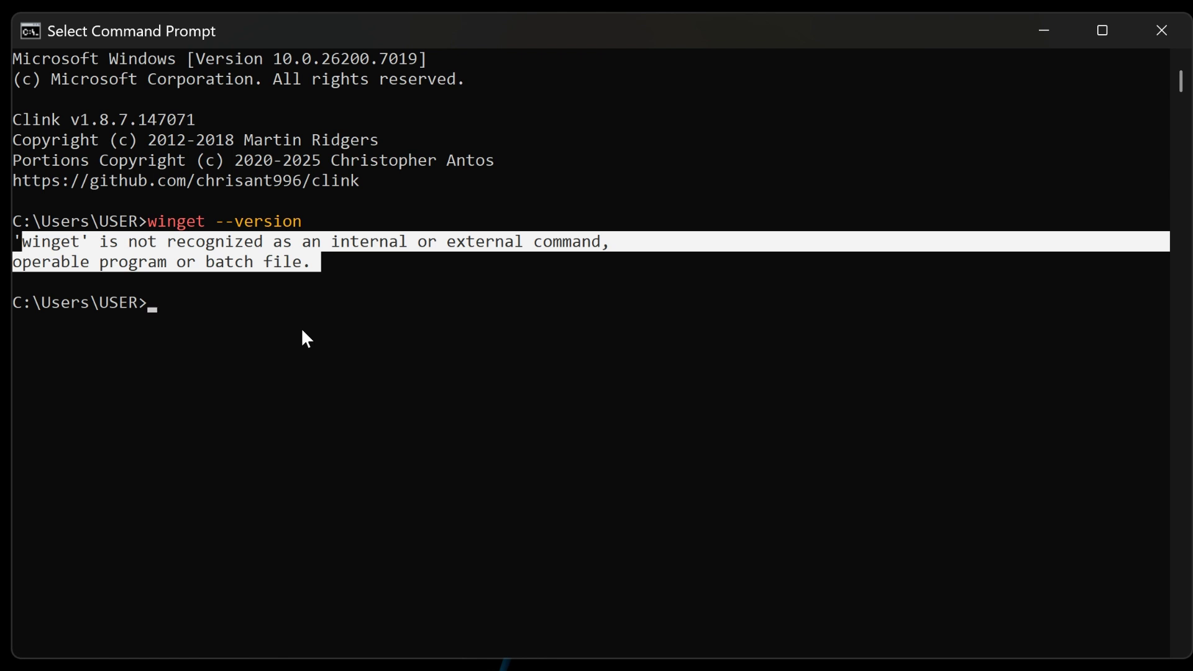
Run winget upgrade --include-unknown --all, which fails with the same not-recognized error.
text(win)
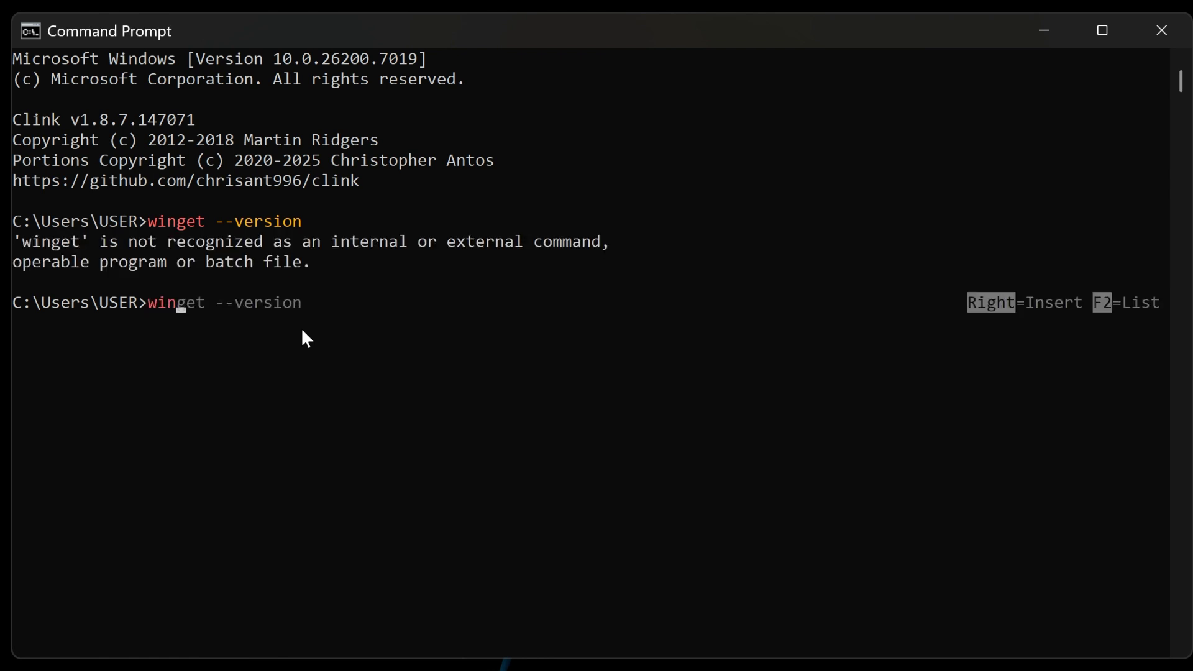
text(get up)
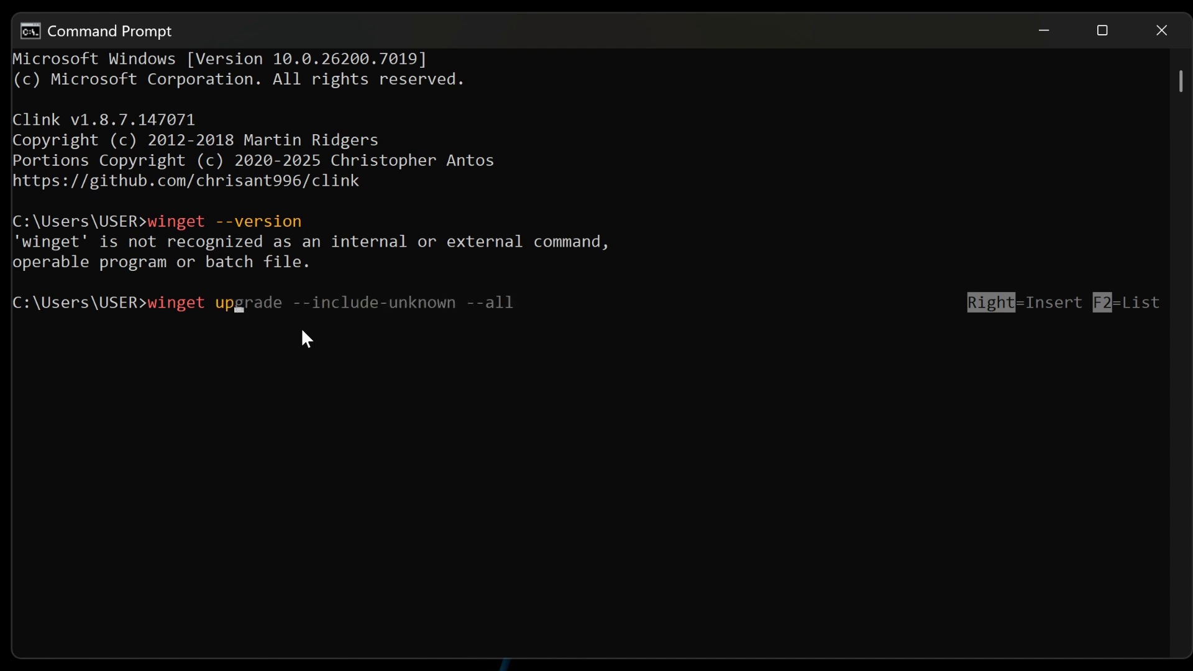
key(Right)
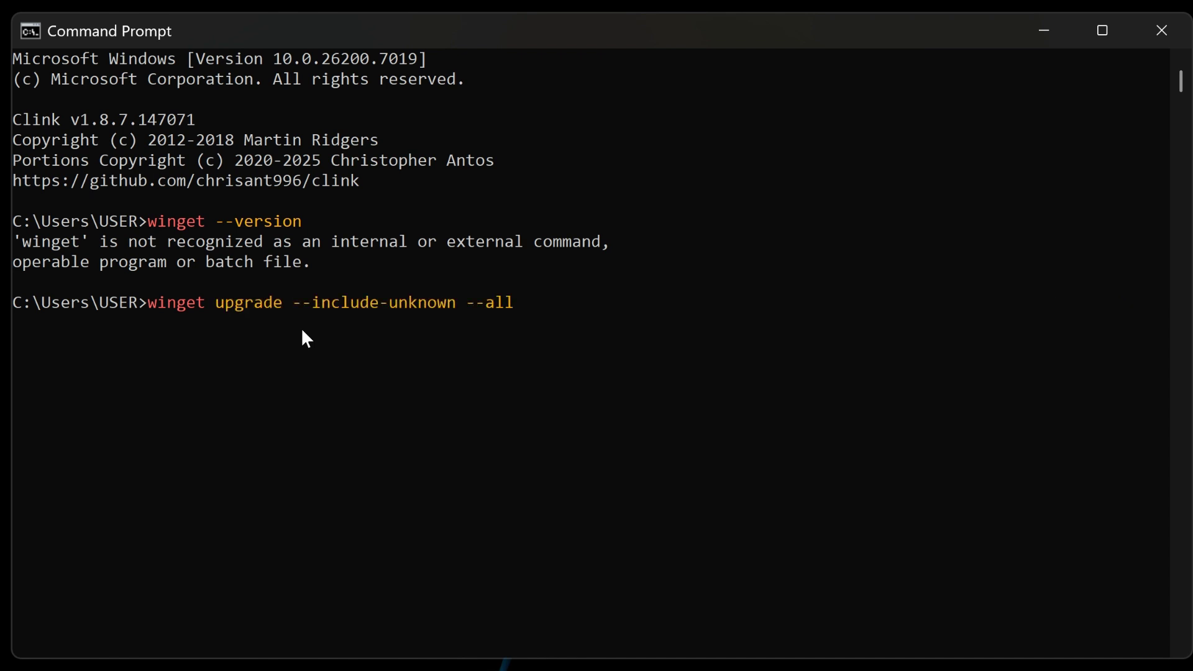
key(Return)
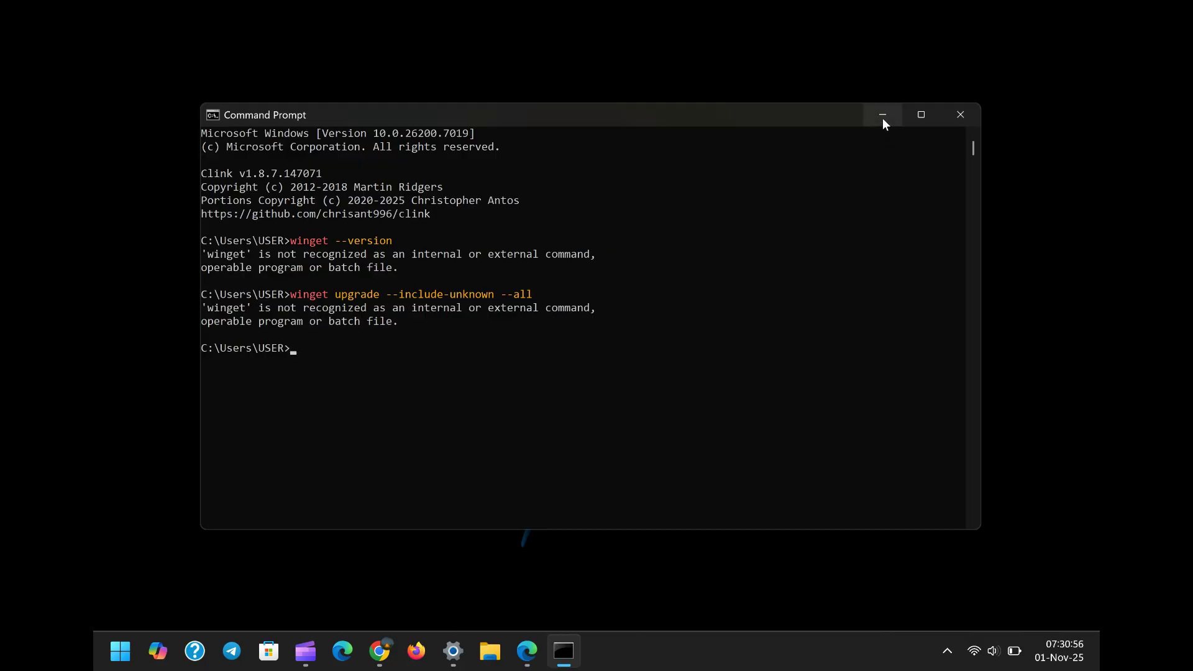
click(883, 119)
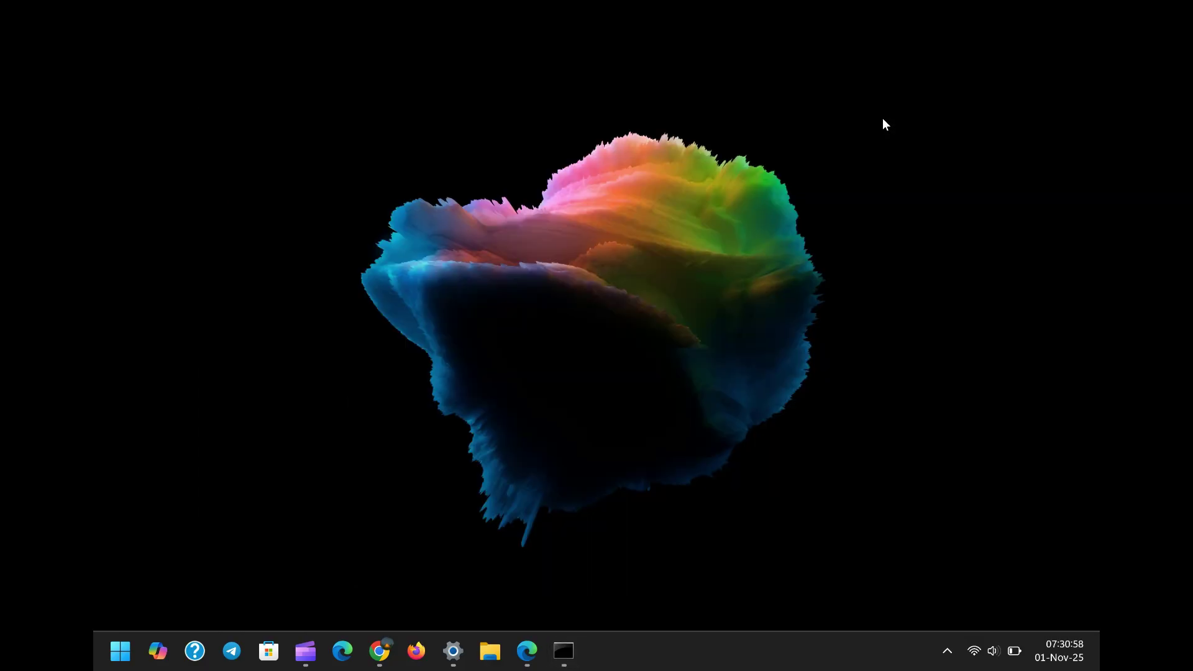
right_click(693, 656)
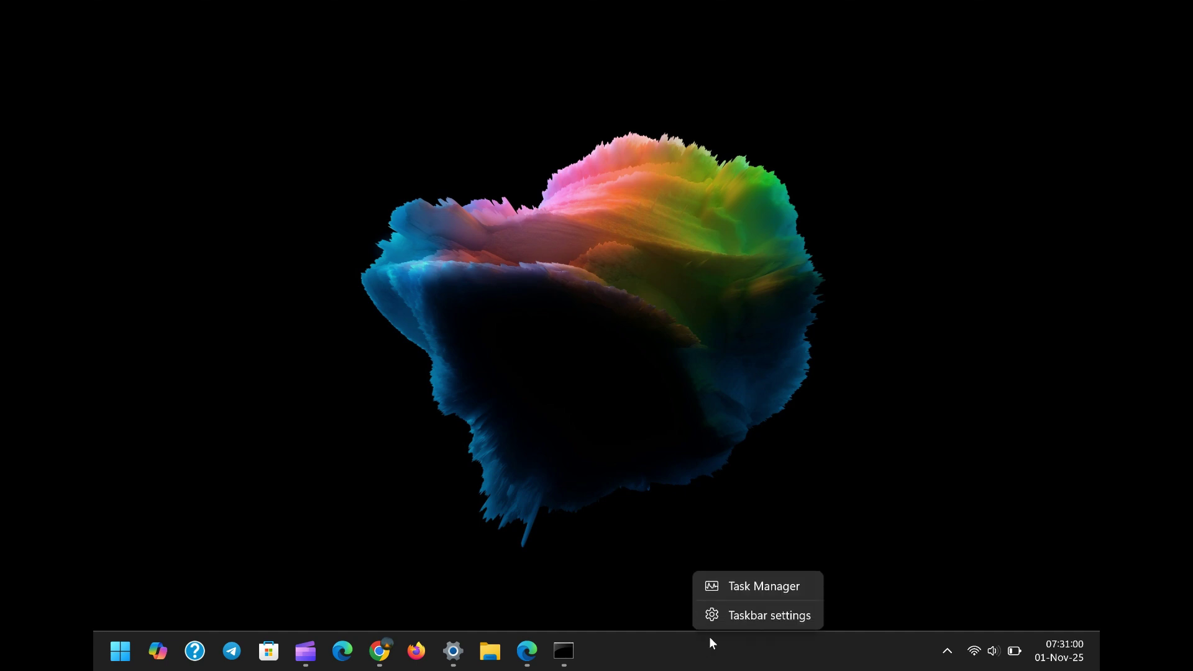
click(755, 587)
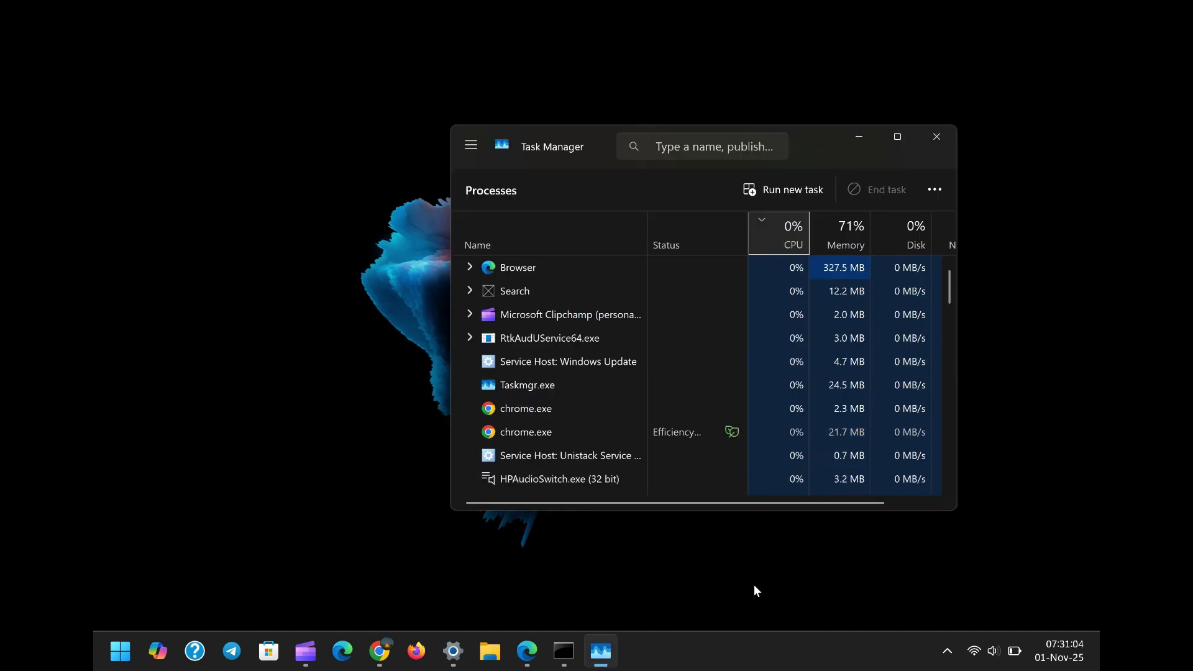
drag(812, 138, 663, 104)
click(746, 105)
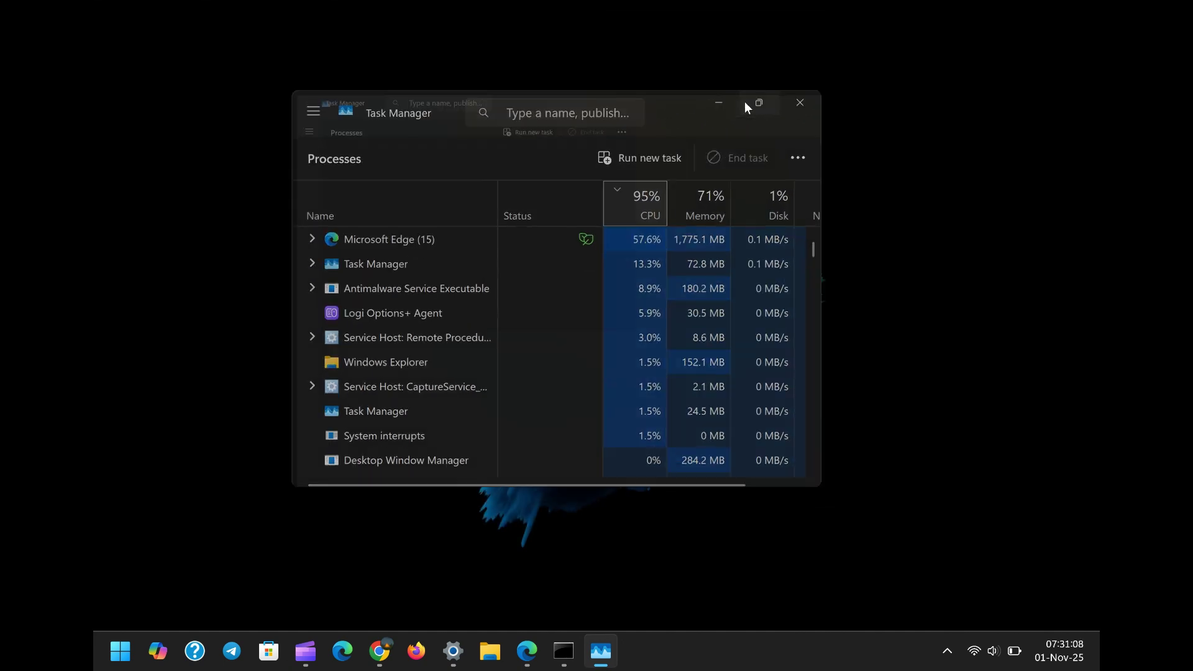
click(113, 126)
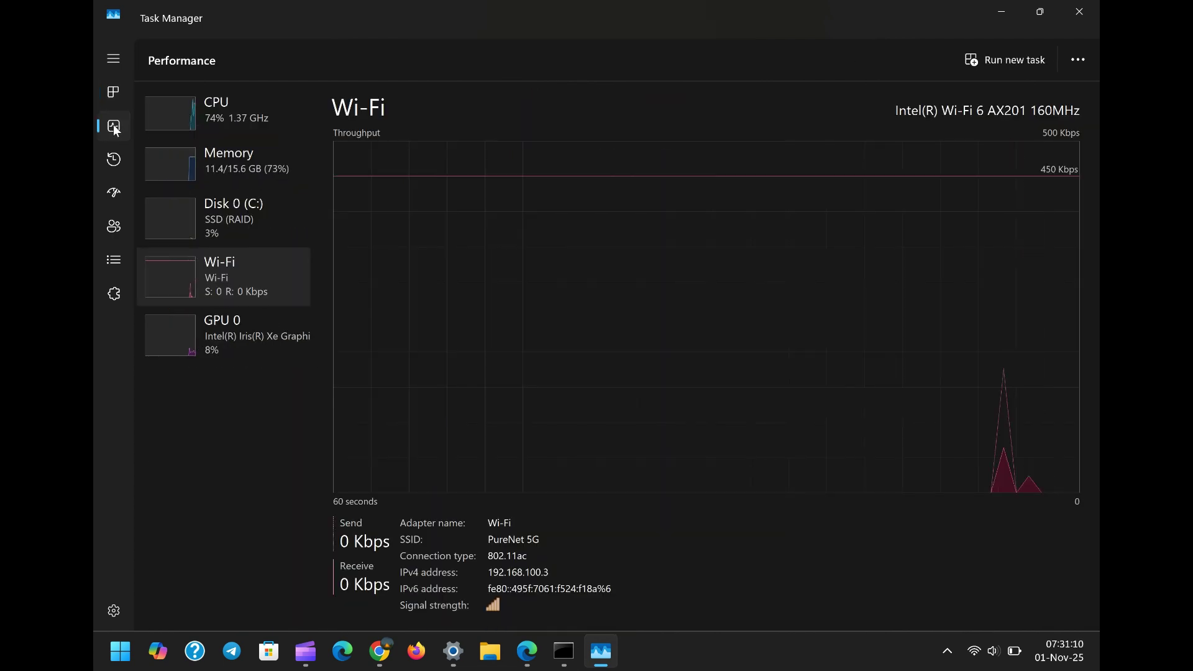
click(117, 94)
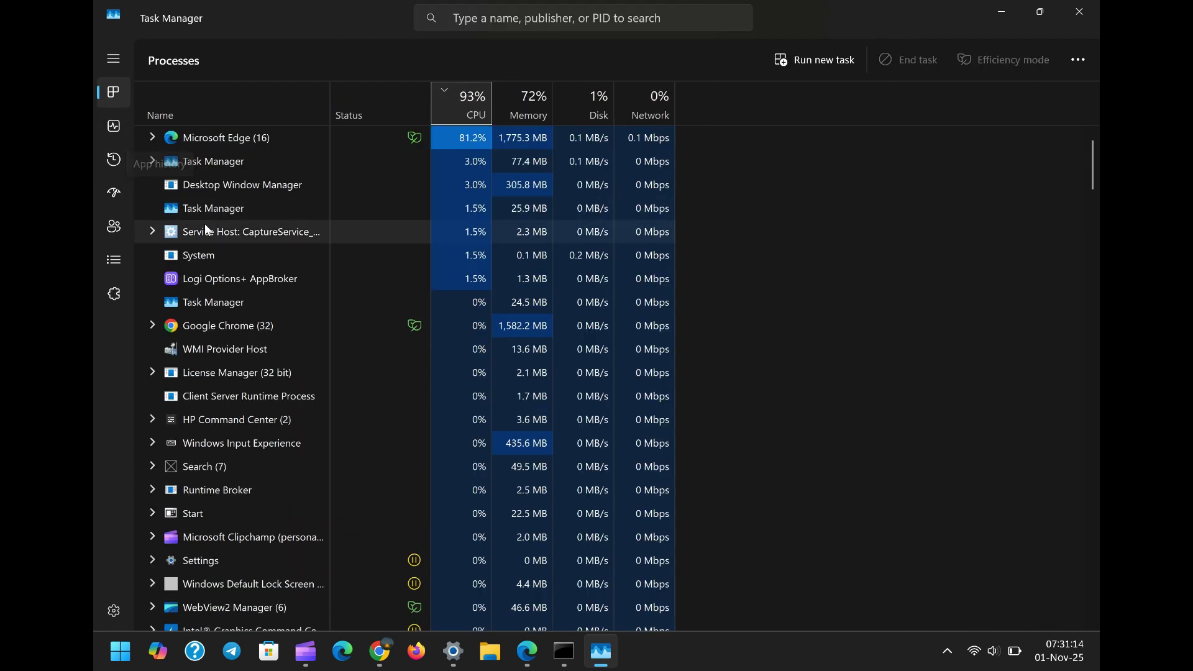
Close and relaunch Task Manager twice from the taskbar menu, leaving it maximized.
click(1080, 17)
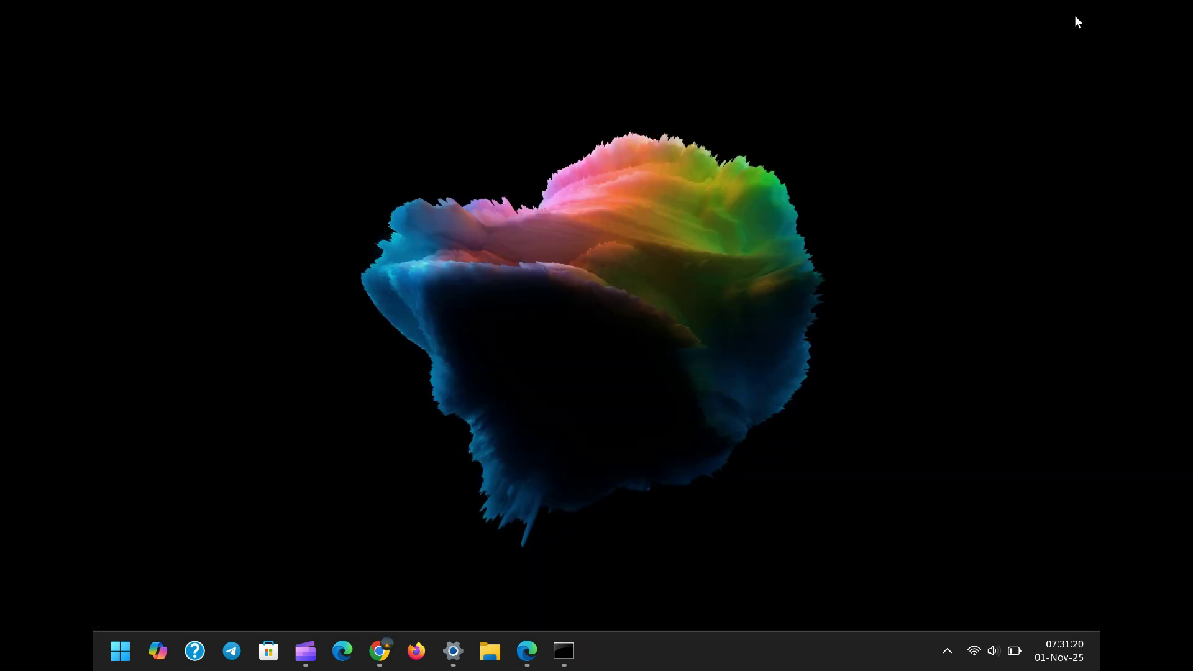
right_click(687, 651)
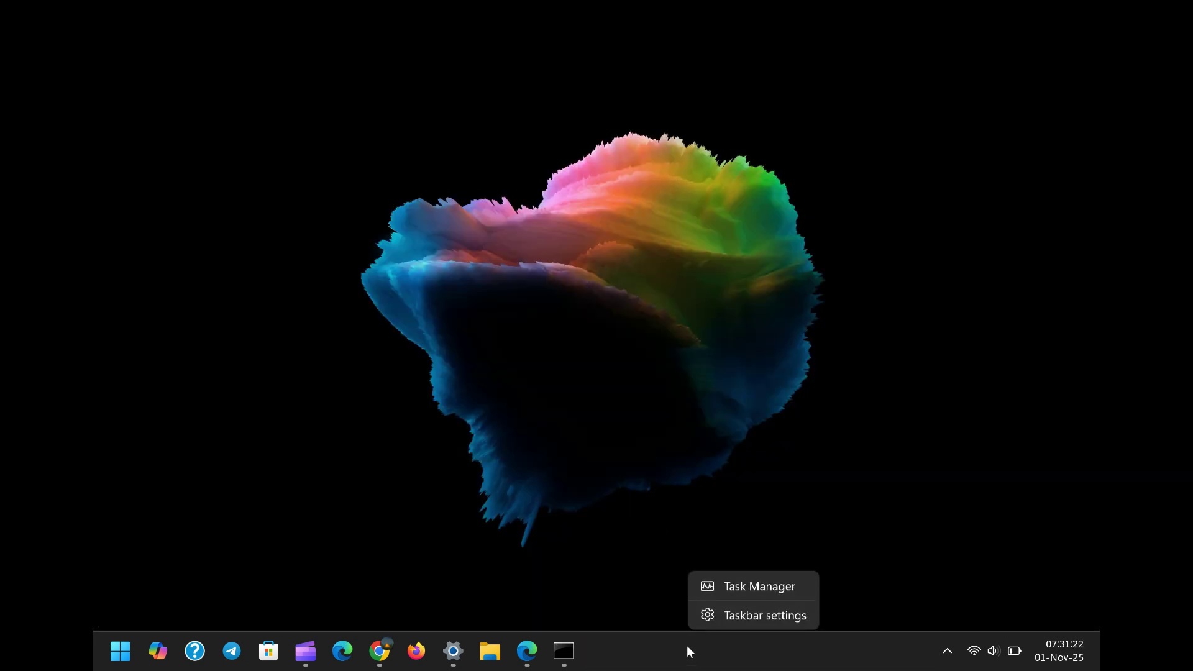
click(762, 586)
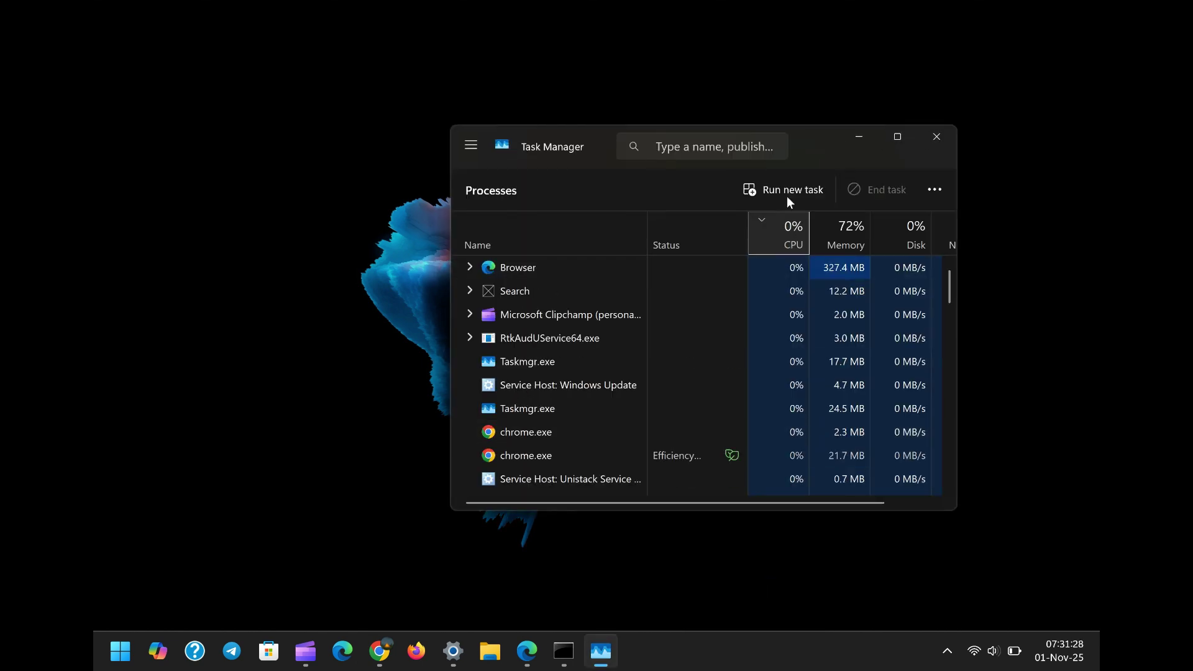
drag(803, 146, 606, 132)
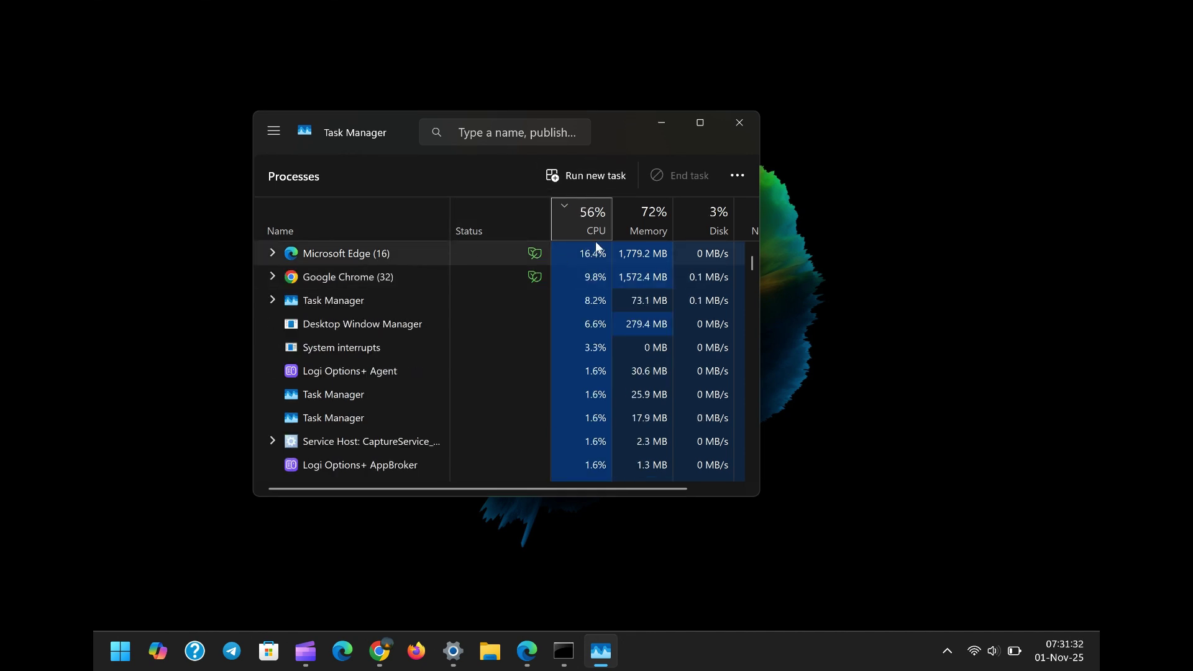
click(738, 123)
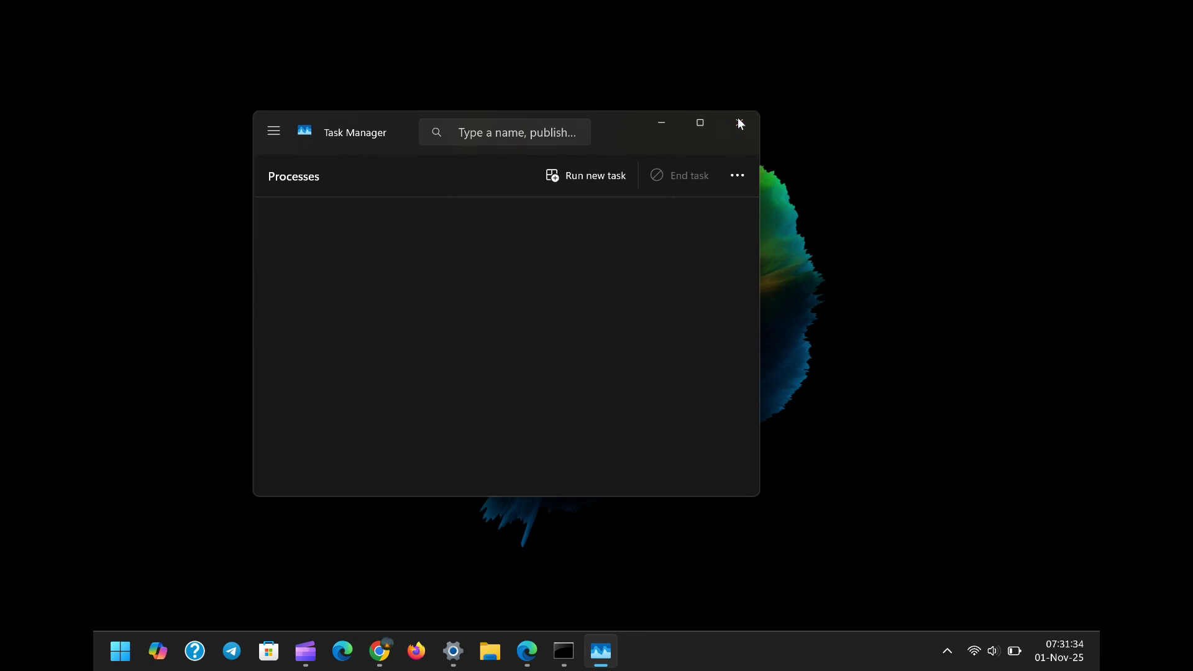
right_click(716, 646)
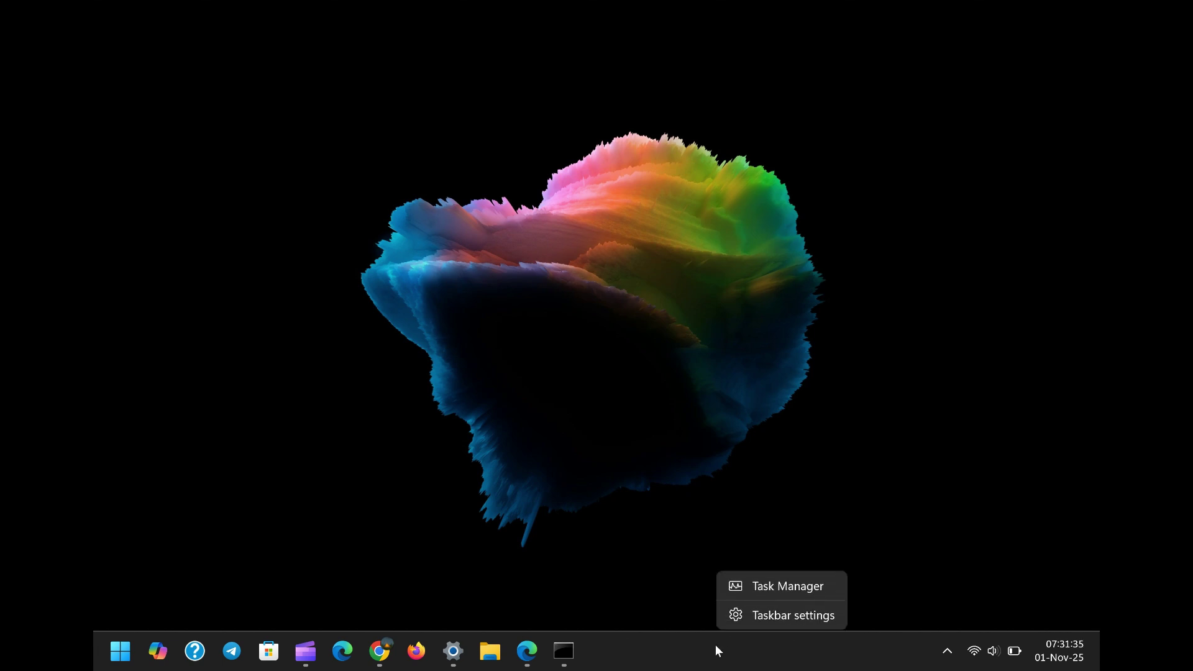
click(761, 611)
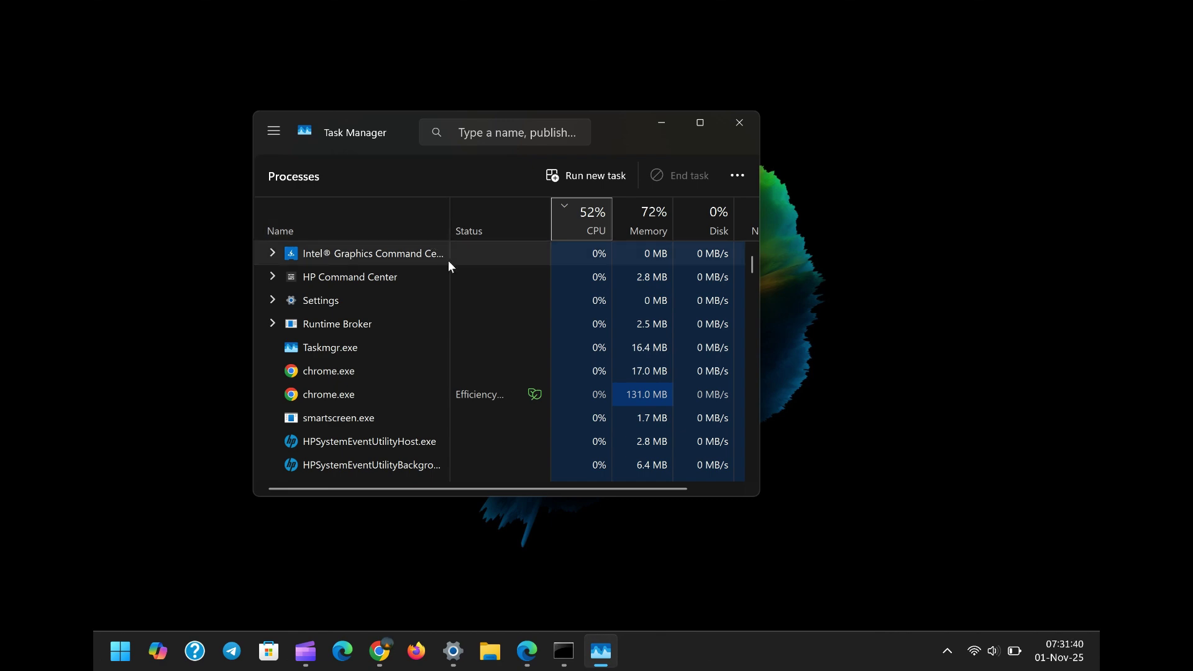
click(700, 123)
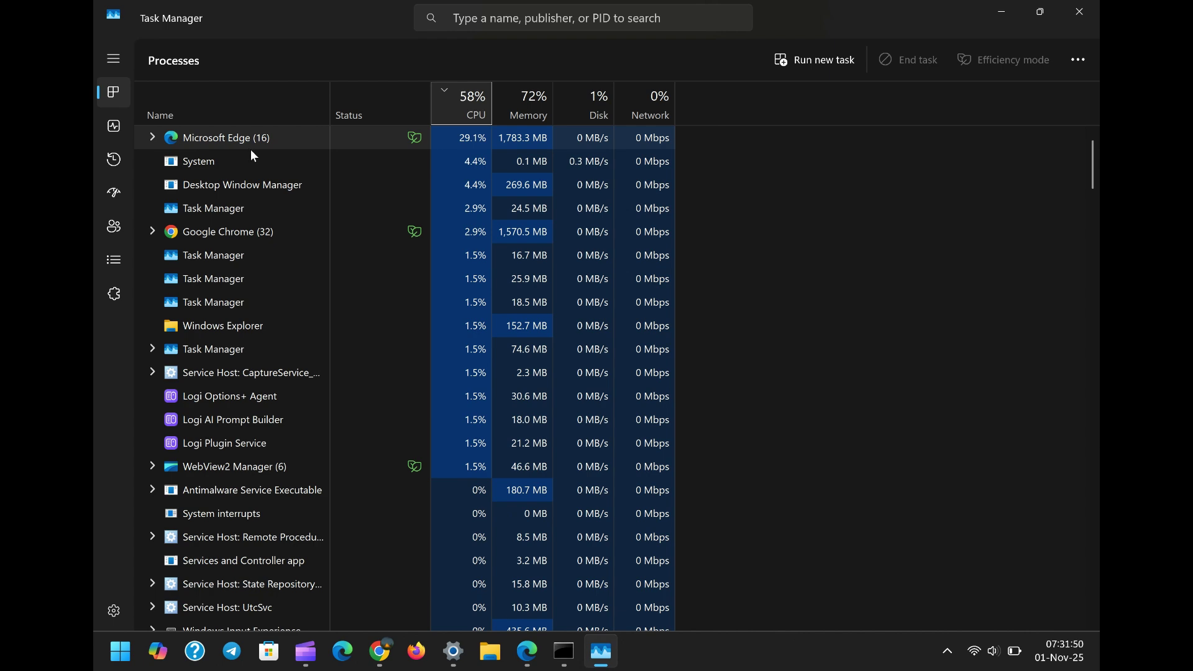
Restore the Task Manager window and search the process list for 'task'.
double_click(527, 10)
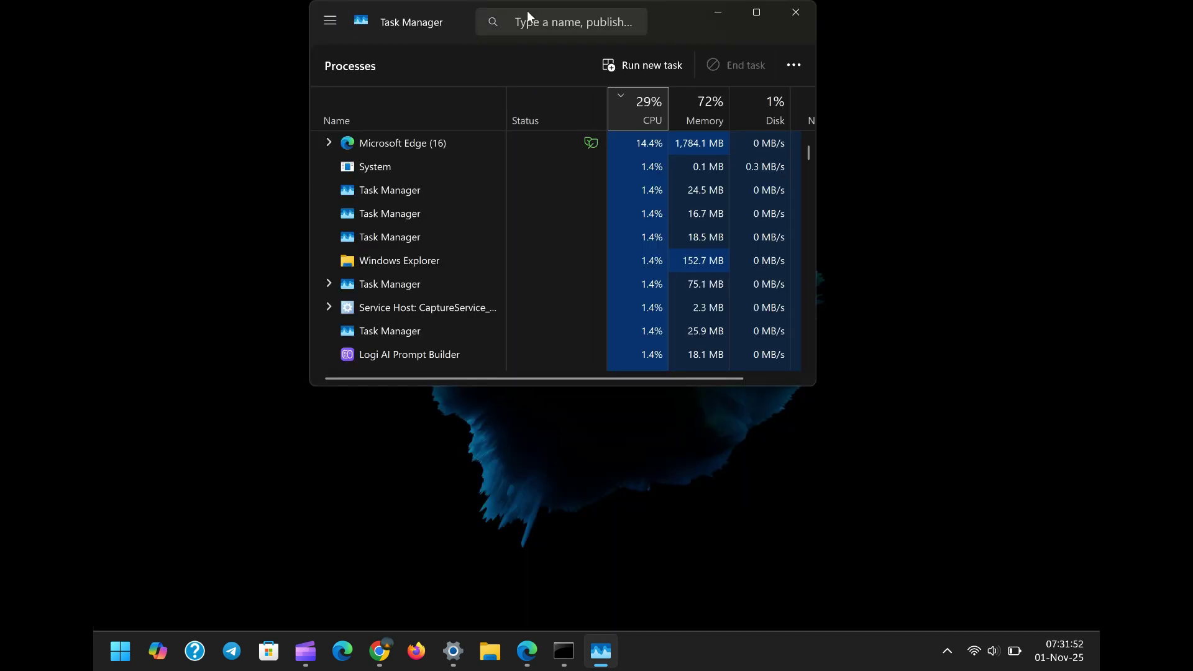
click(536, 21)
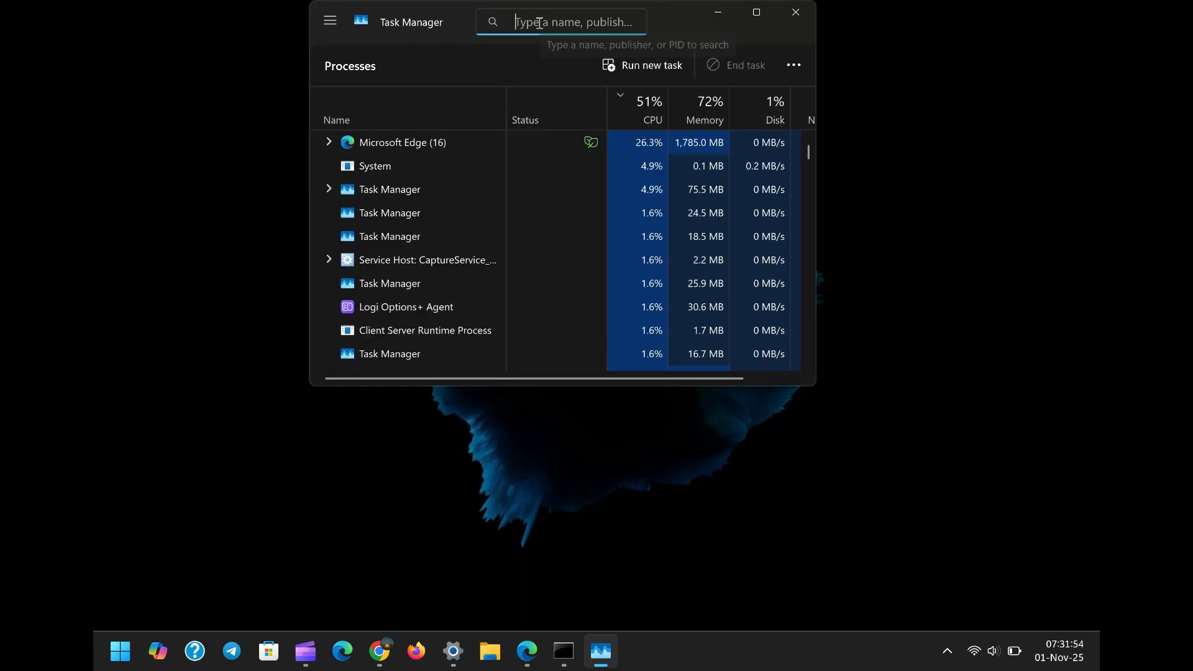
text(task)
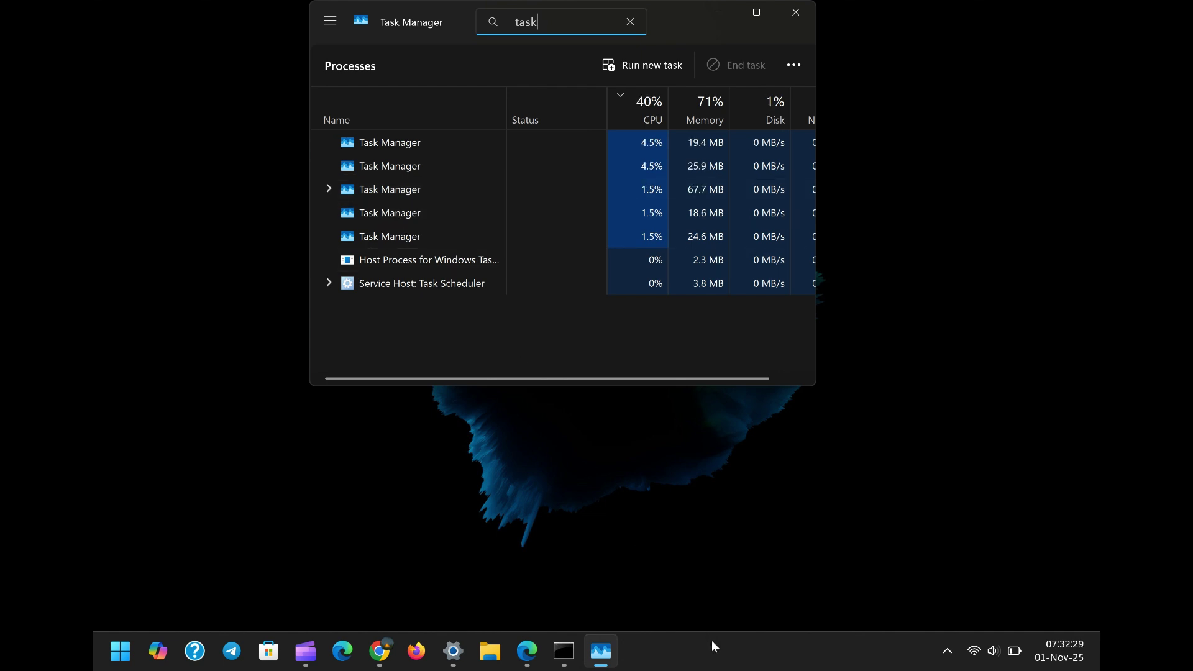
Close and reopen Task Manager, then filter its processes by 'tas'.
click(805, 13)
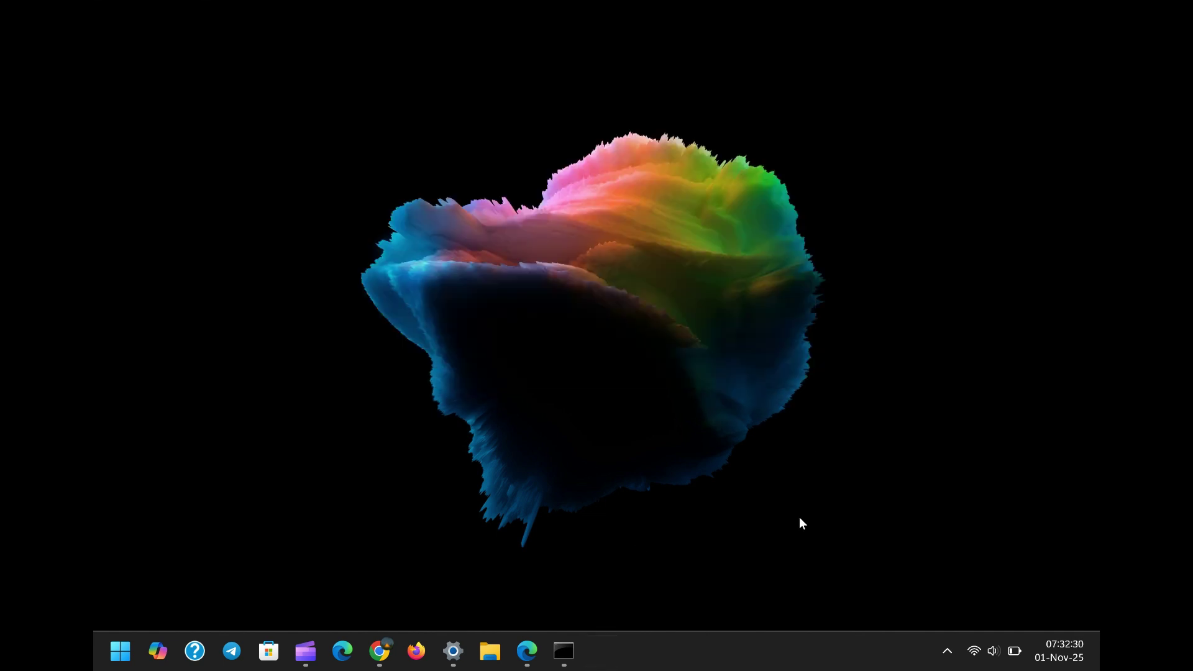
right_click(759, 642)
click(810, 586)
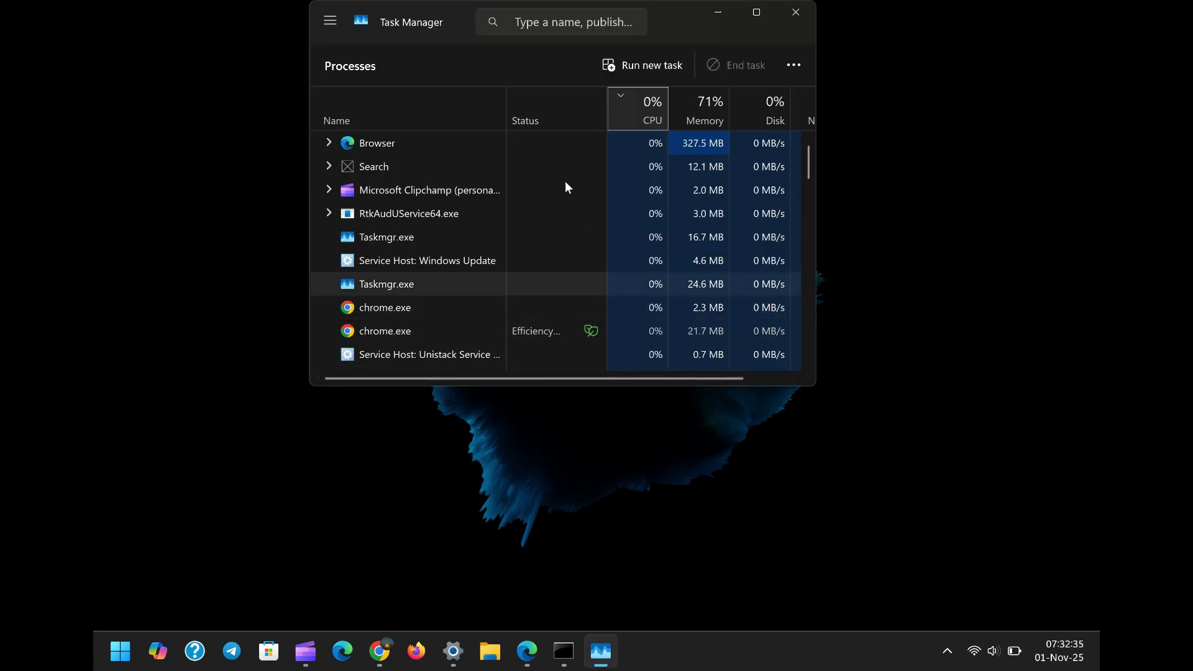
click(557, 20)
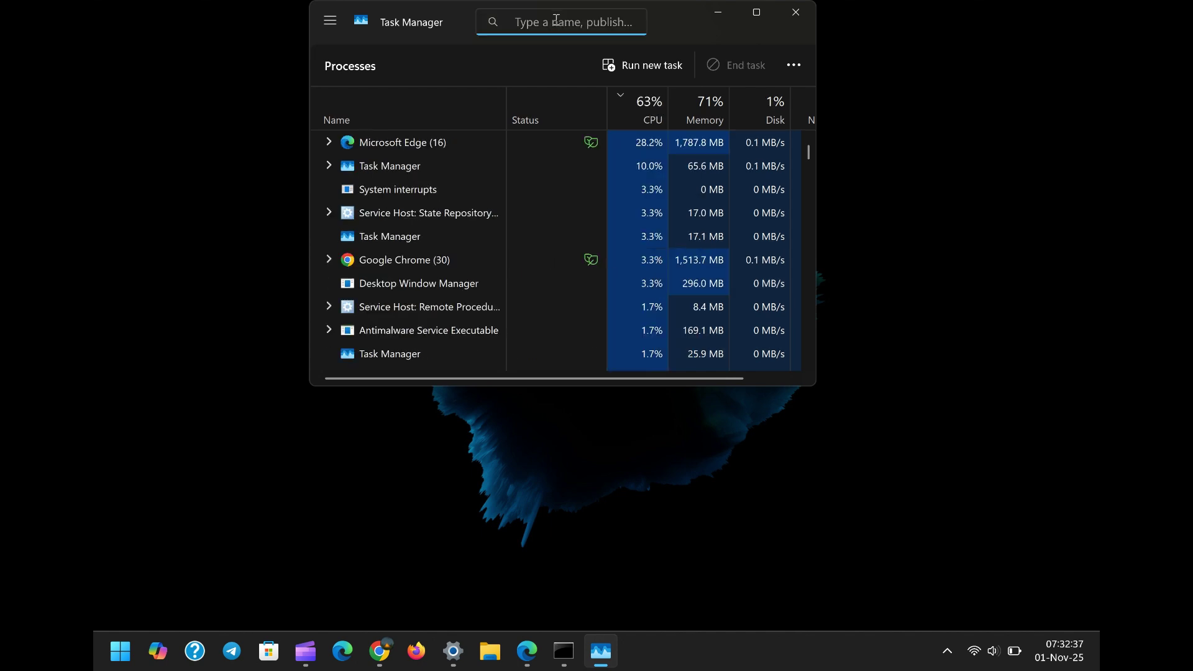
text(tas)
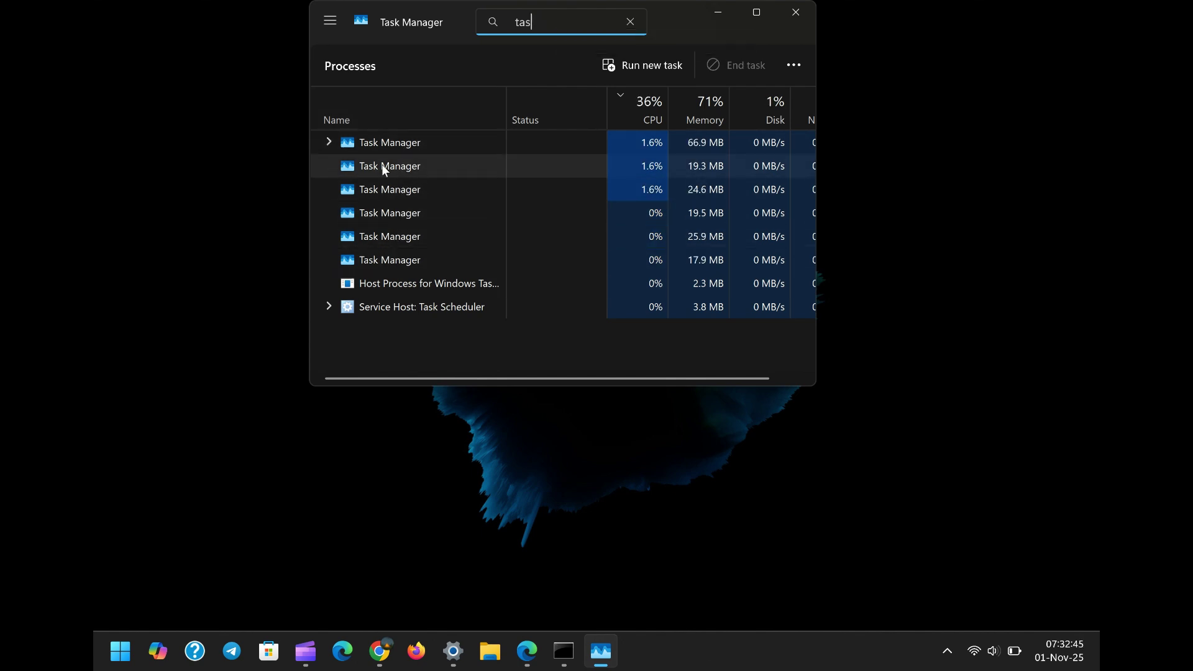
Reopen Task Manager once more and filter processes by 'task' to list every instance.
click(795, 13)
right_click(766, 649)
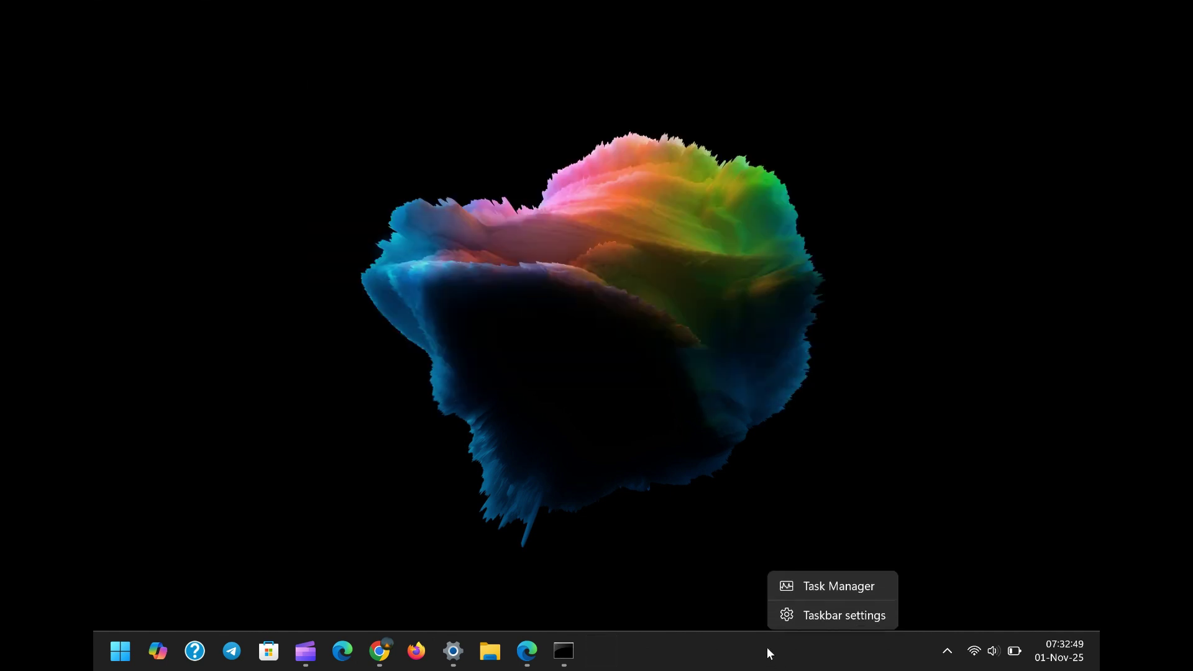
click(810, 579)
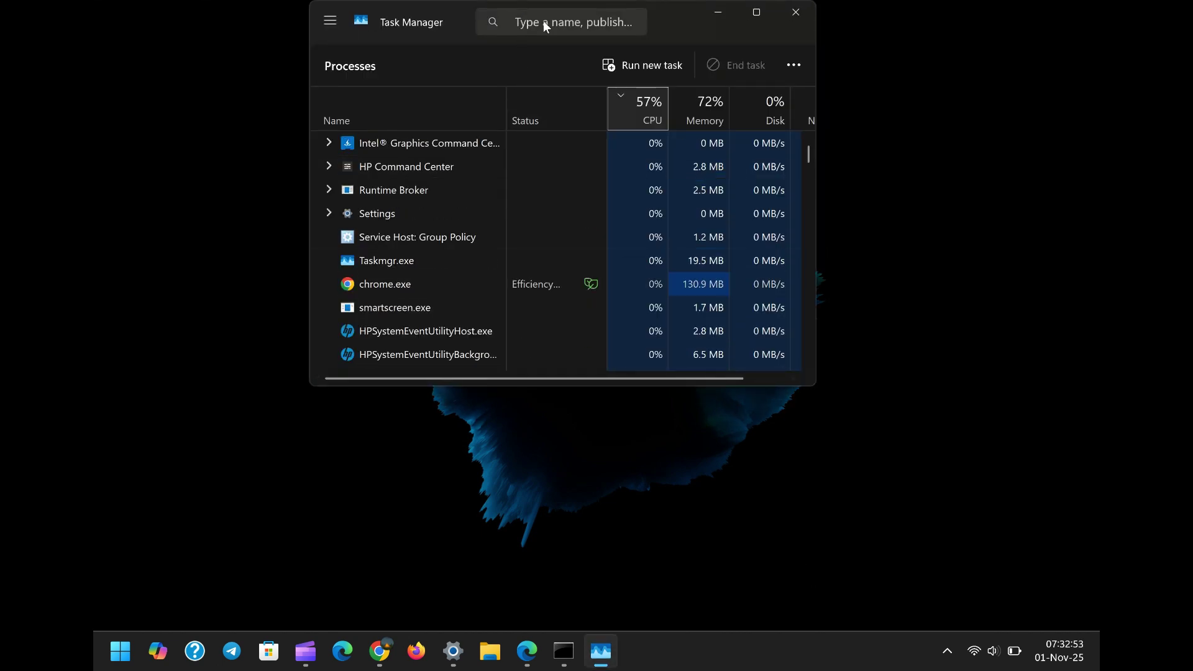
click(543, 23)
text(ta)
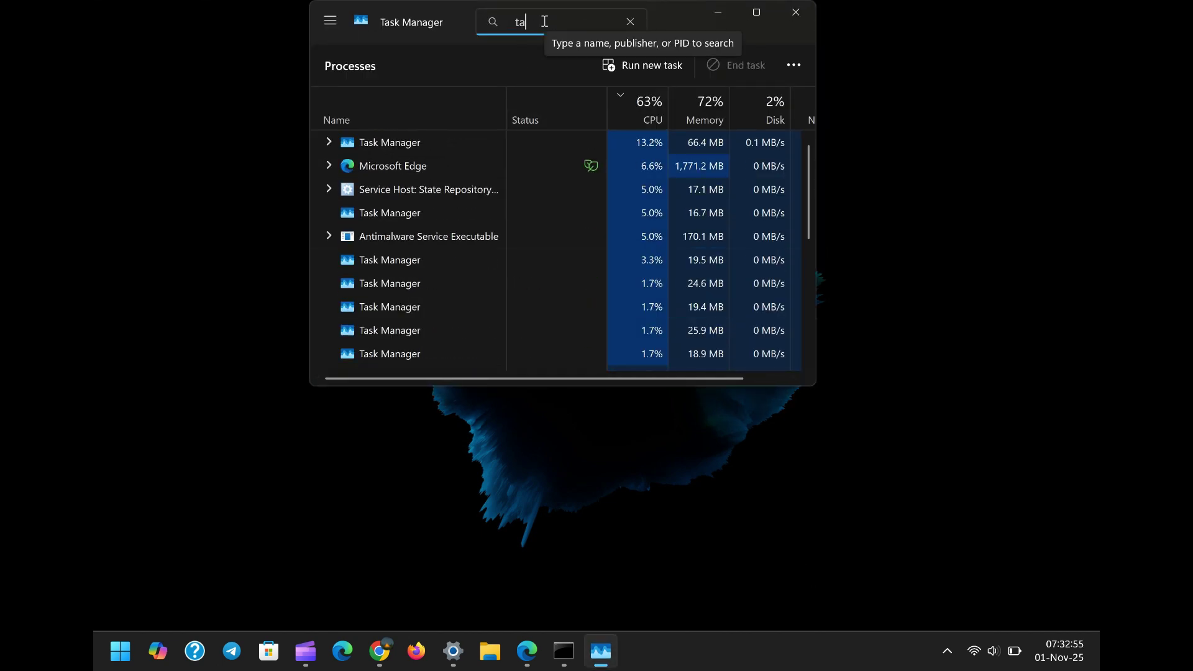
text(sk)
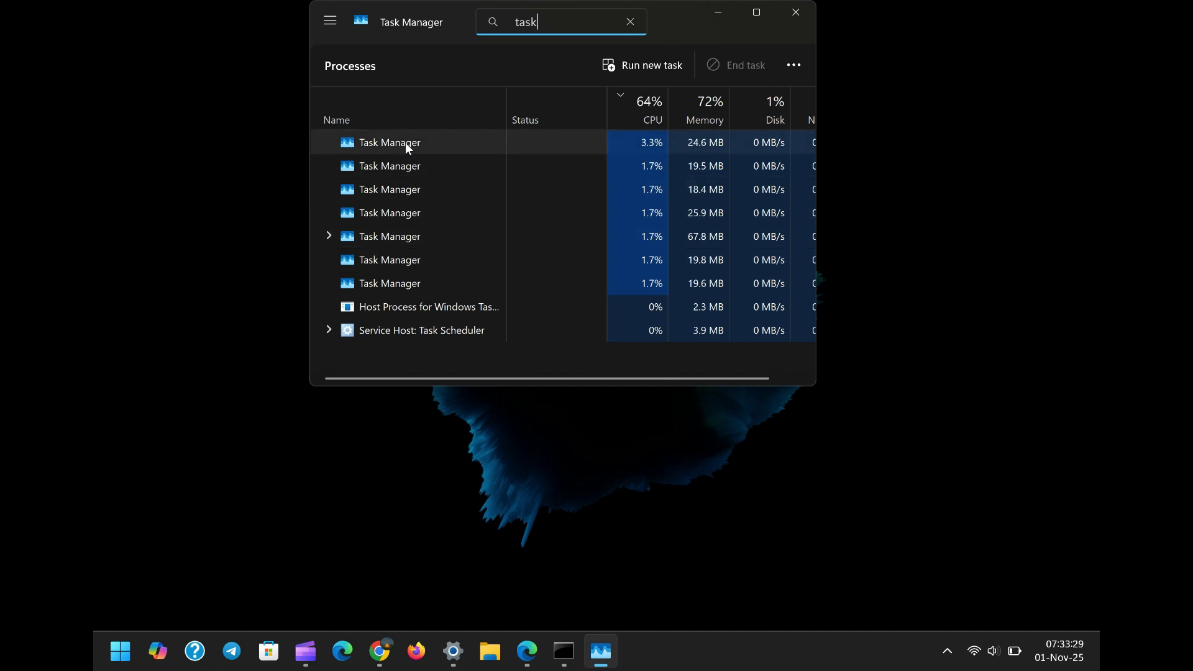
End four duplicate Task Manager processes, including the 68.2 MB one, then relaunch Task Manager.
right_click(415, 192)
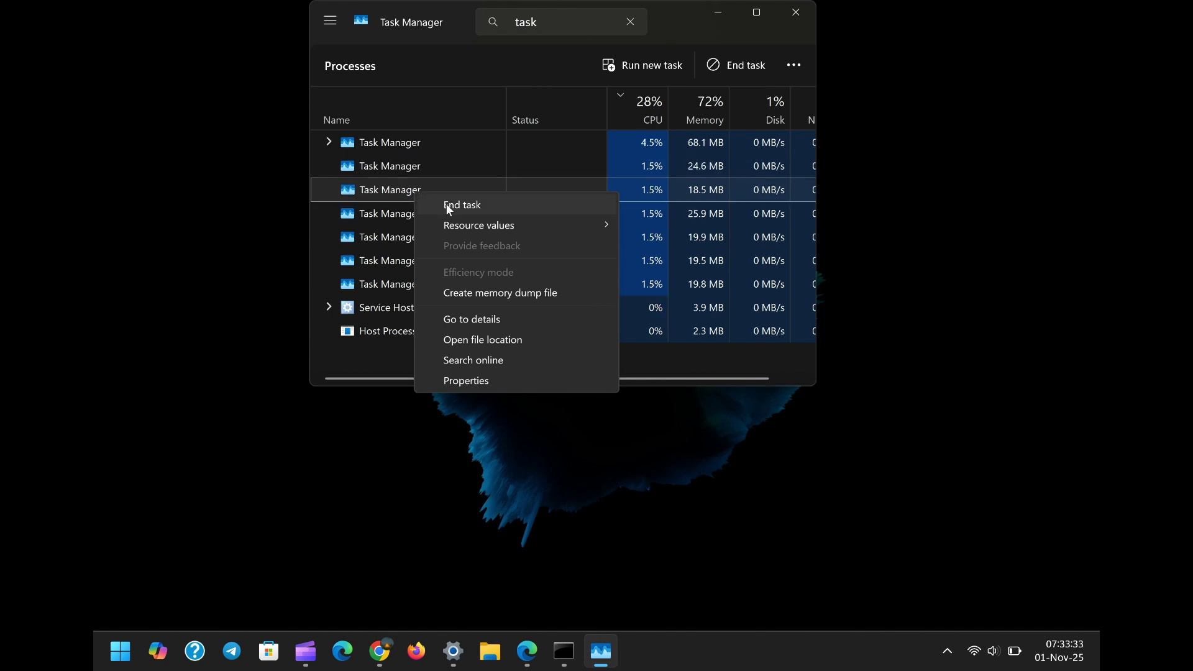
click(451, 204)
right_click(400, 192)
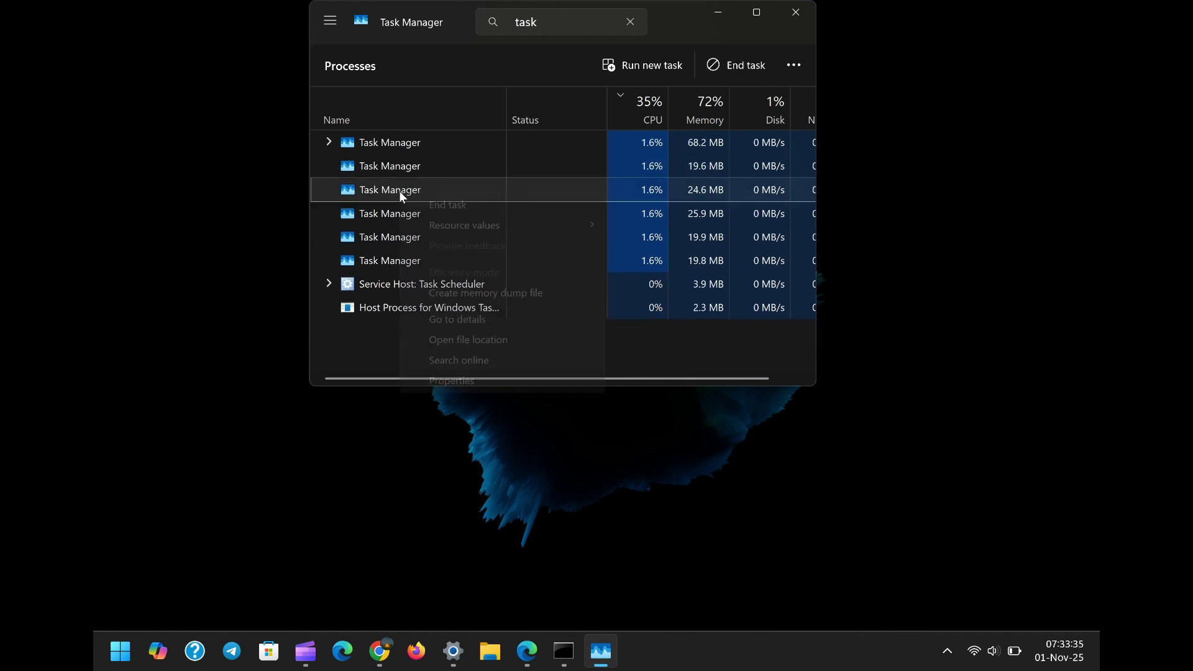
click(436, 205)
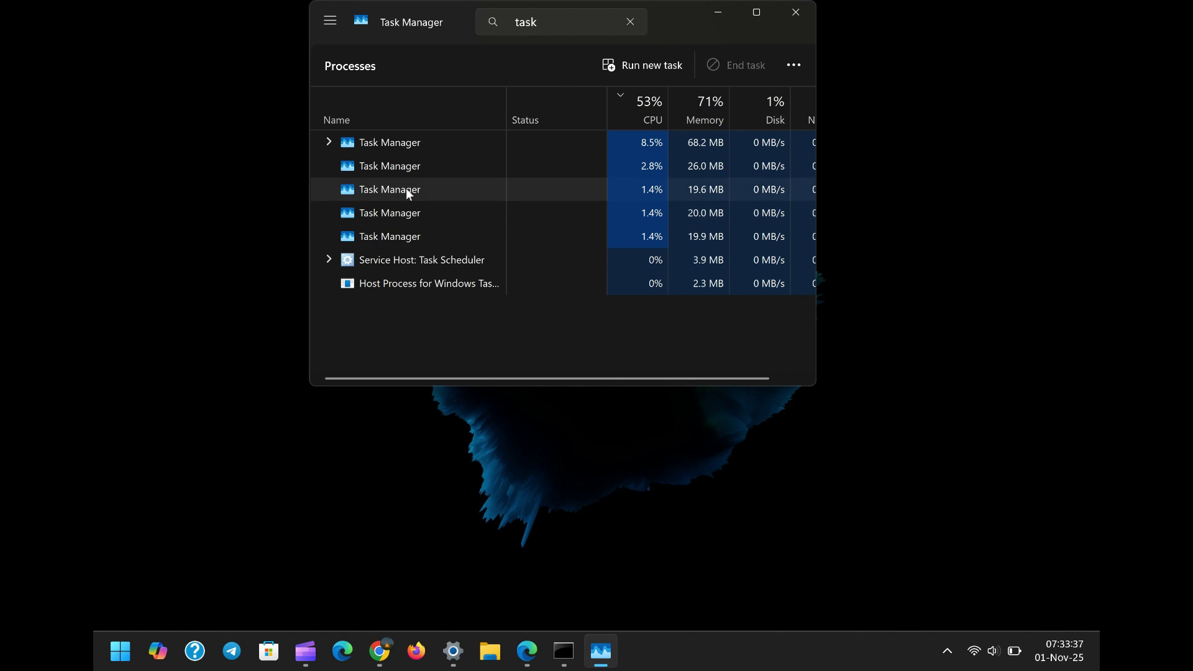
right_click(405, 188)
click(435, 203)
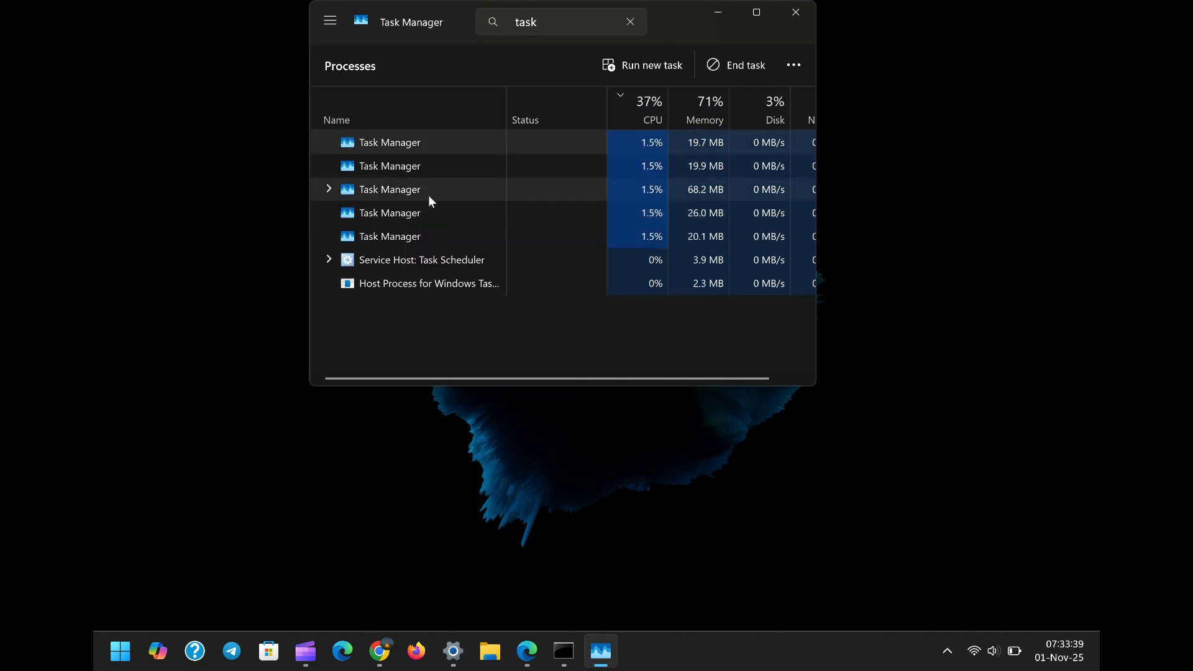
right_click(401, 167)
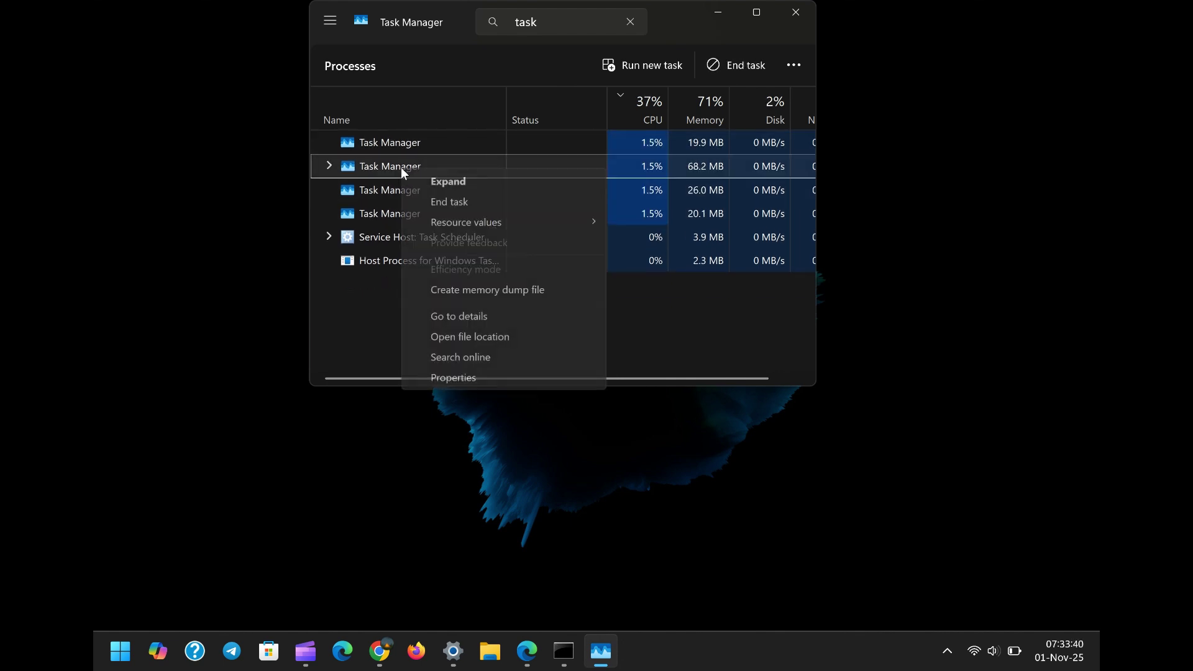
click(456, 200)
right_click(666, 660)
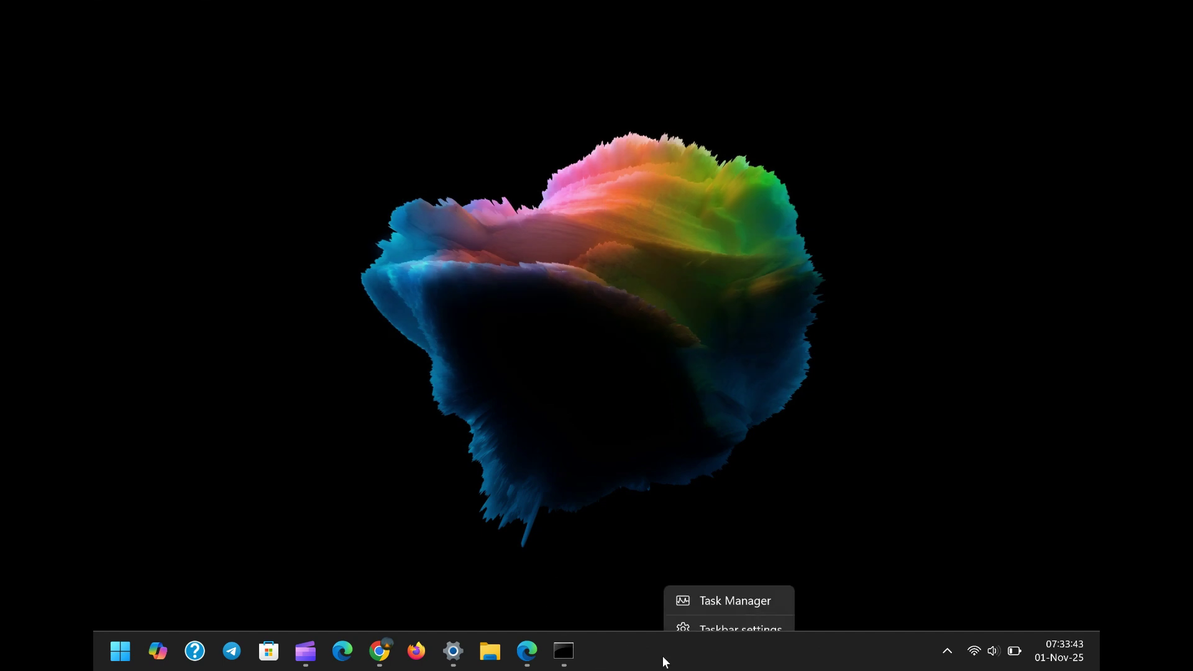
click(720, 583)
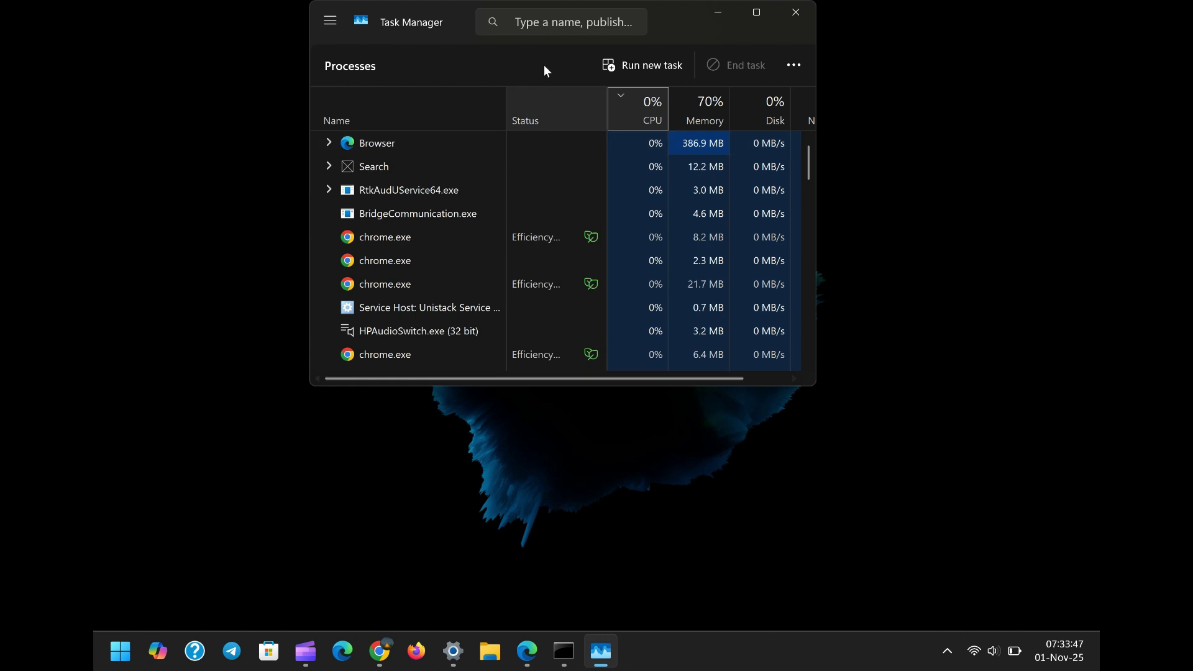
Filter by 'ta' and end the 20.1 MB, 20.2 MB, 72.5 MB and other duplicate Task Manager processes.
click(545, 17)
text(t)
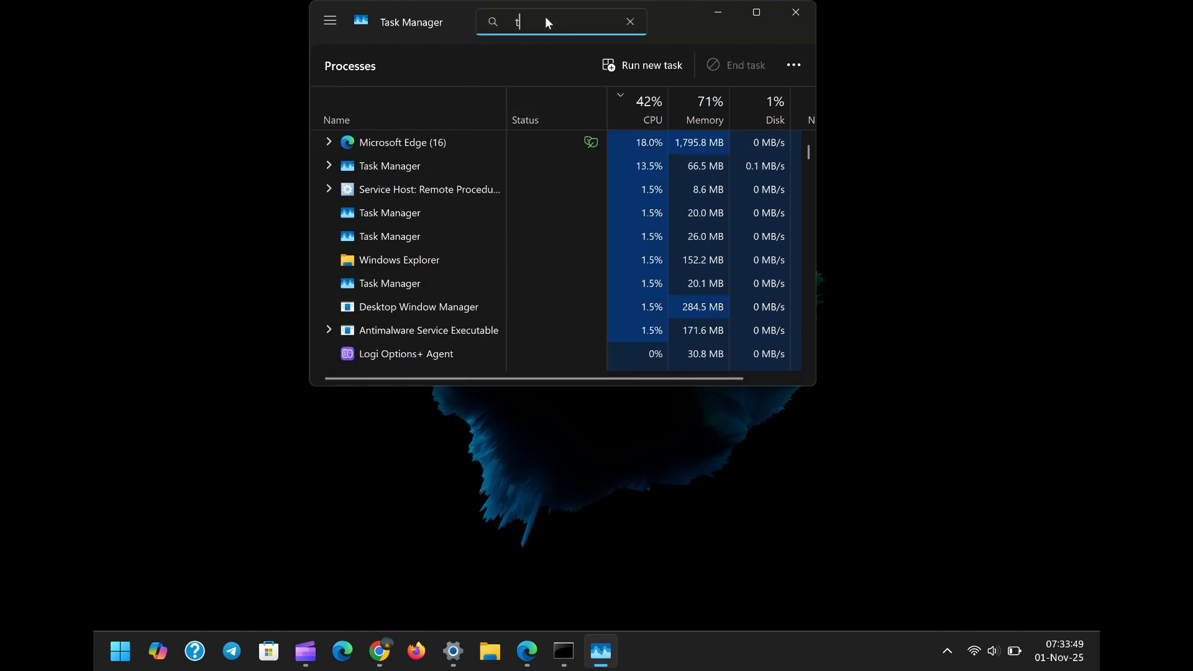
text(a)
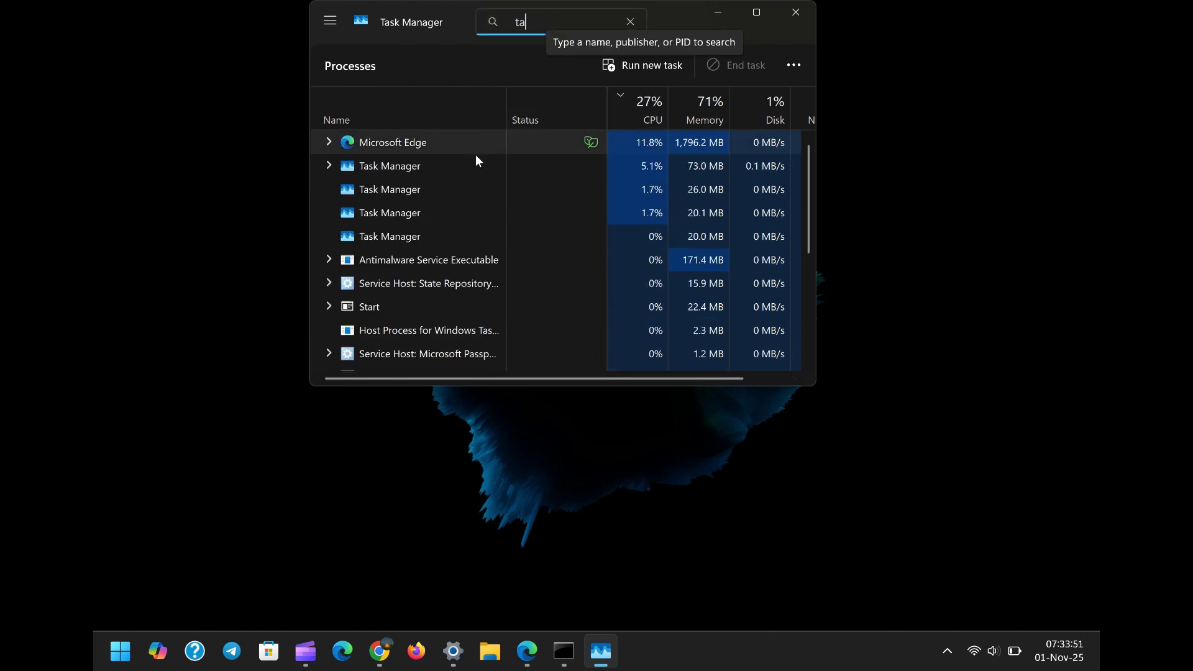
right_click(430, 216)
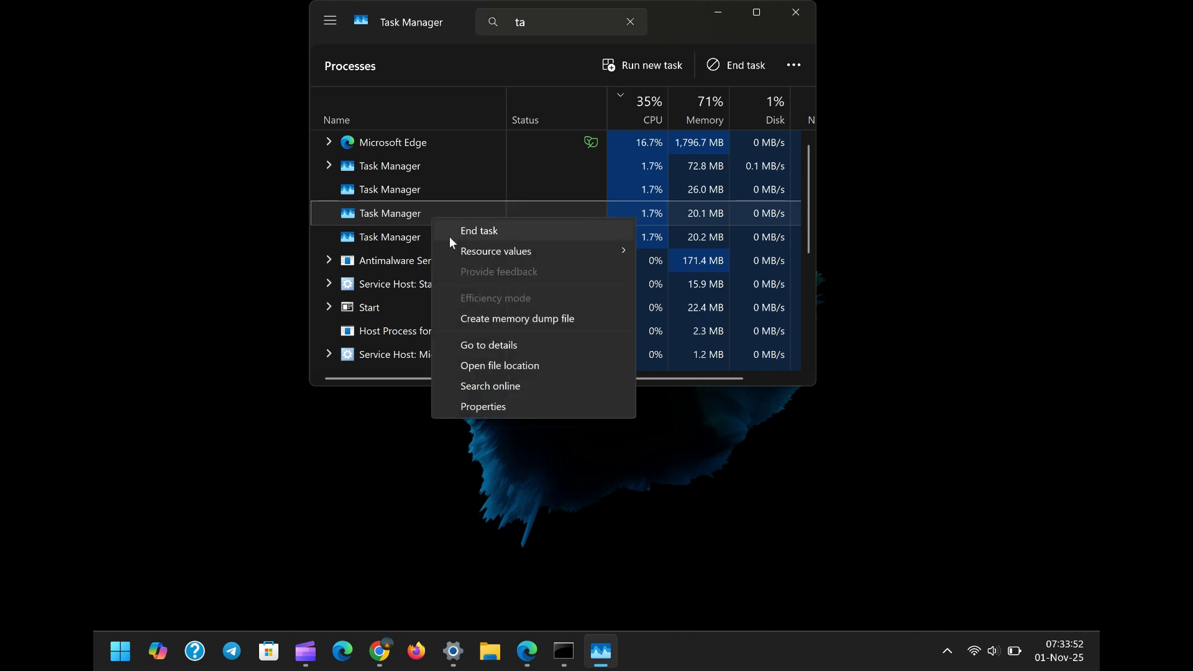
click(487, 232)
right_click(424, 213)
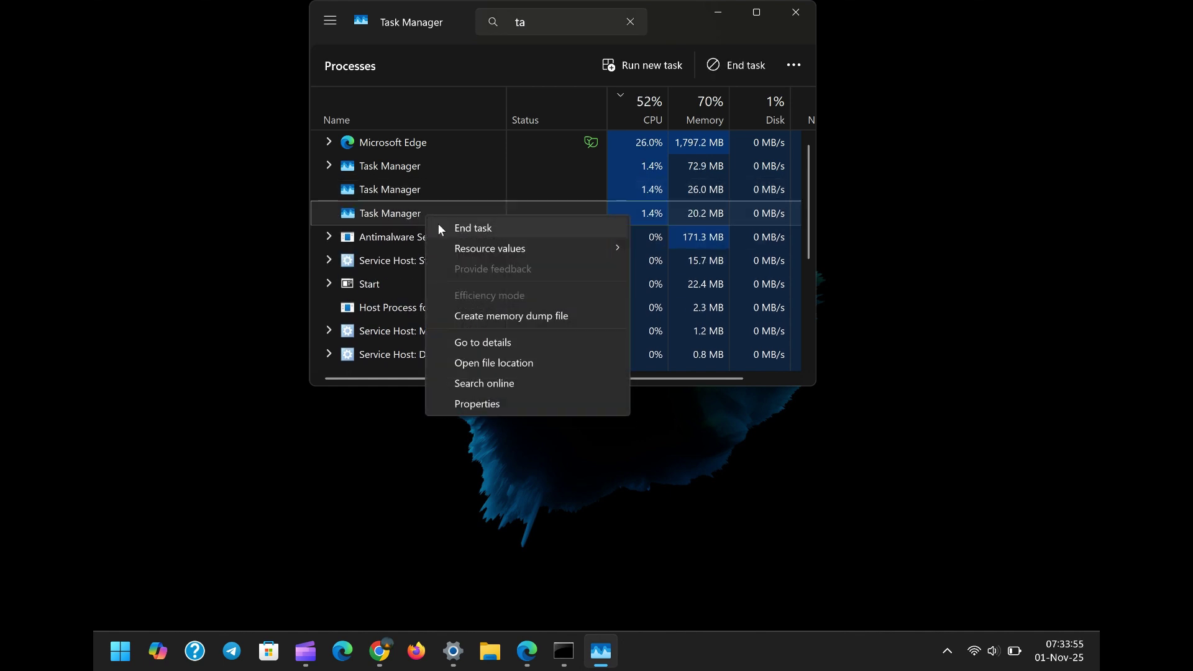
click(439, 229)
right_click(402, 187)
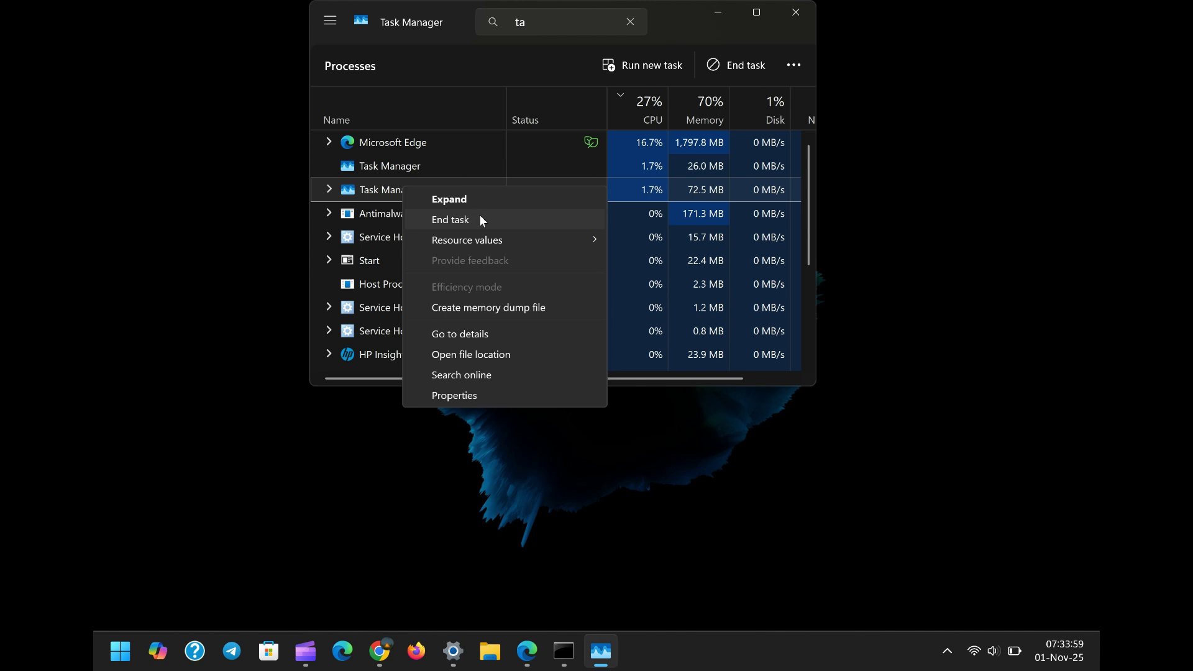
click(479, 219)
right_click(404, 169)
click(375, 189)
right_click(375, 189)
click(445, 225)
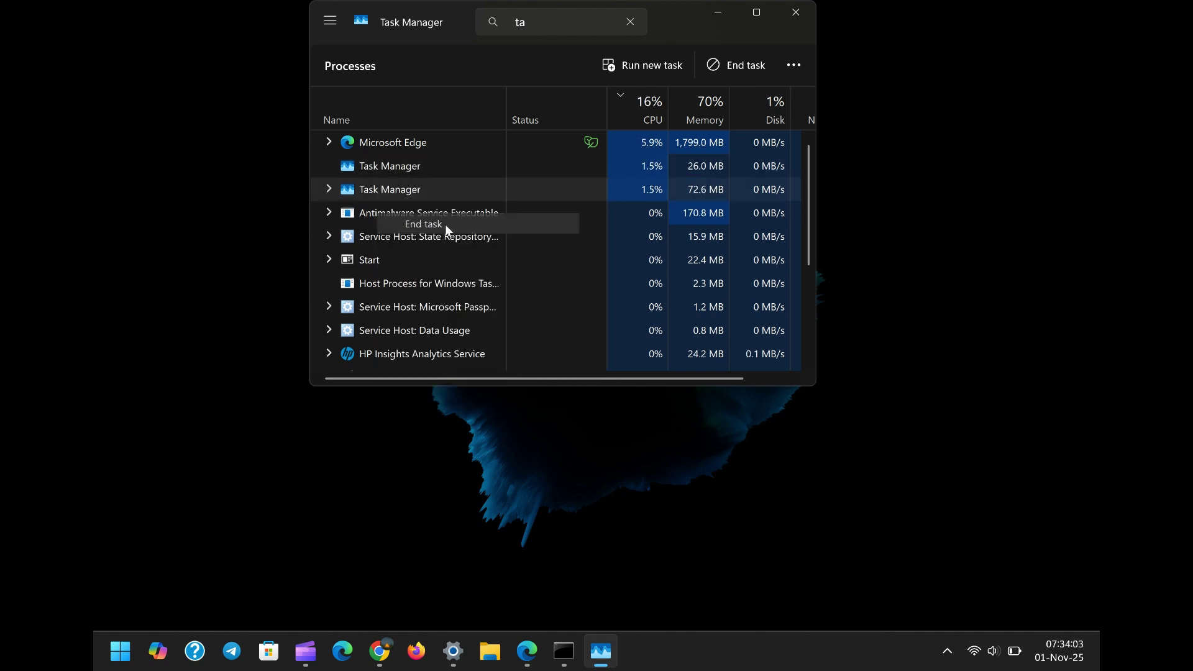
Relaunch Task Manager, filter by 'task', and end the last 26.0 MB duplicate.
right_click(676, 649)
click(722, 581)
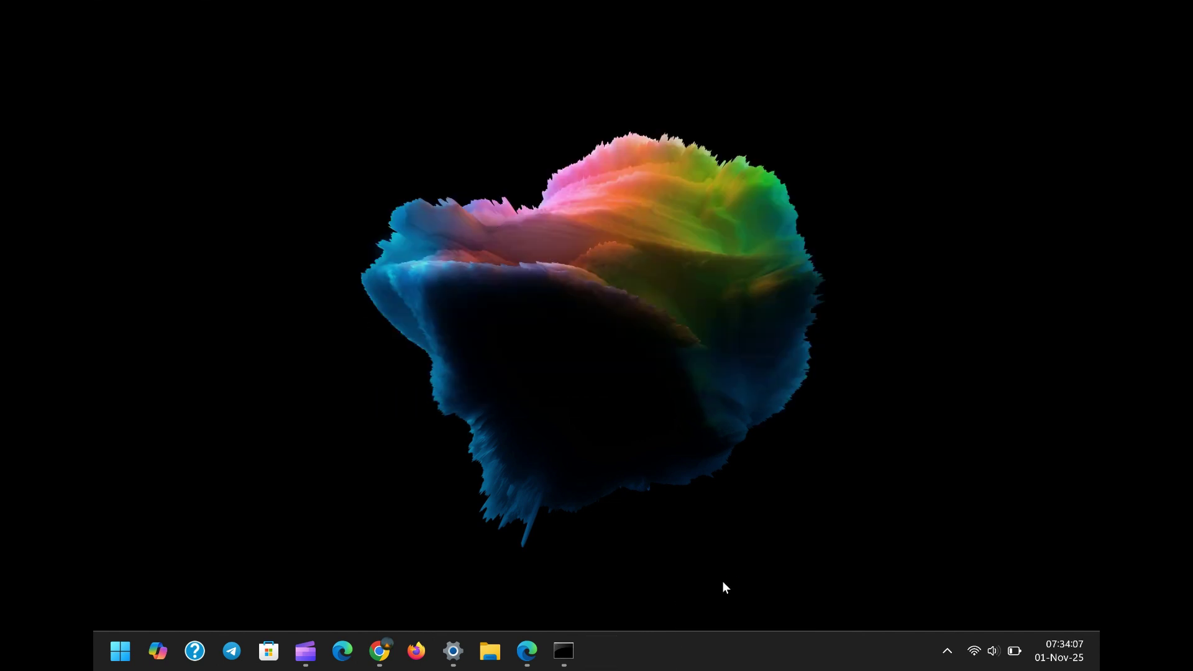
click(542, 22)
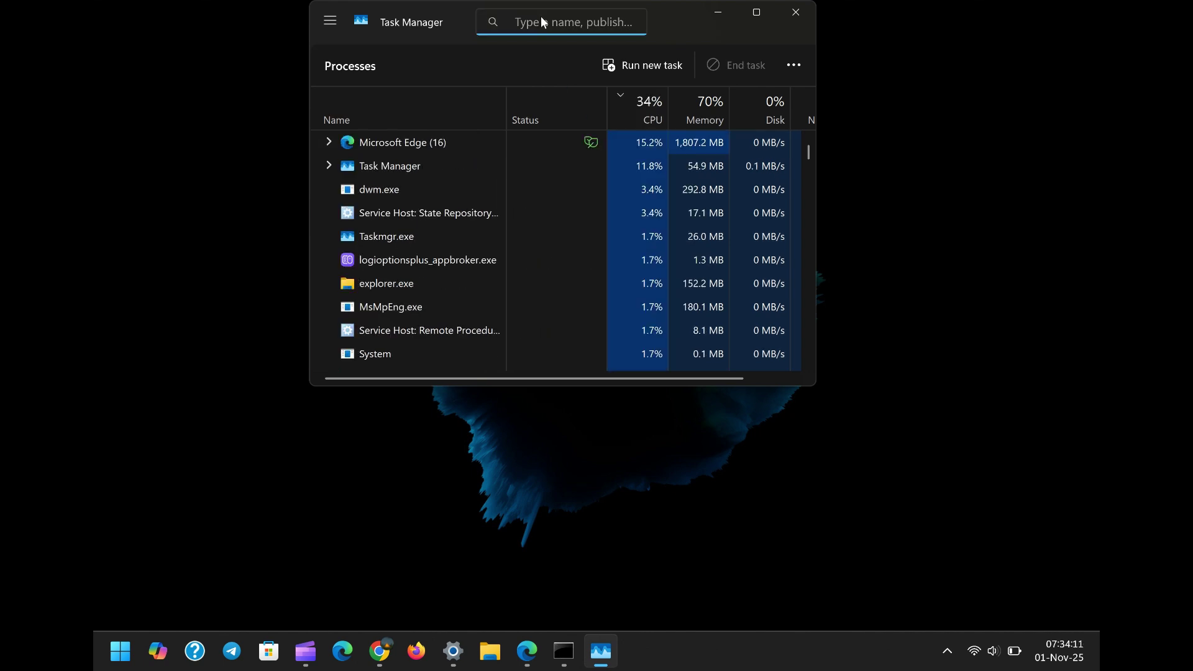
text(task)
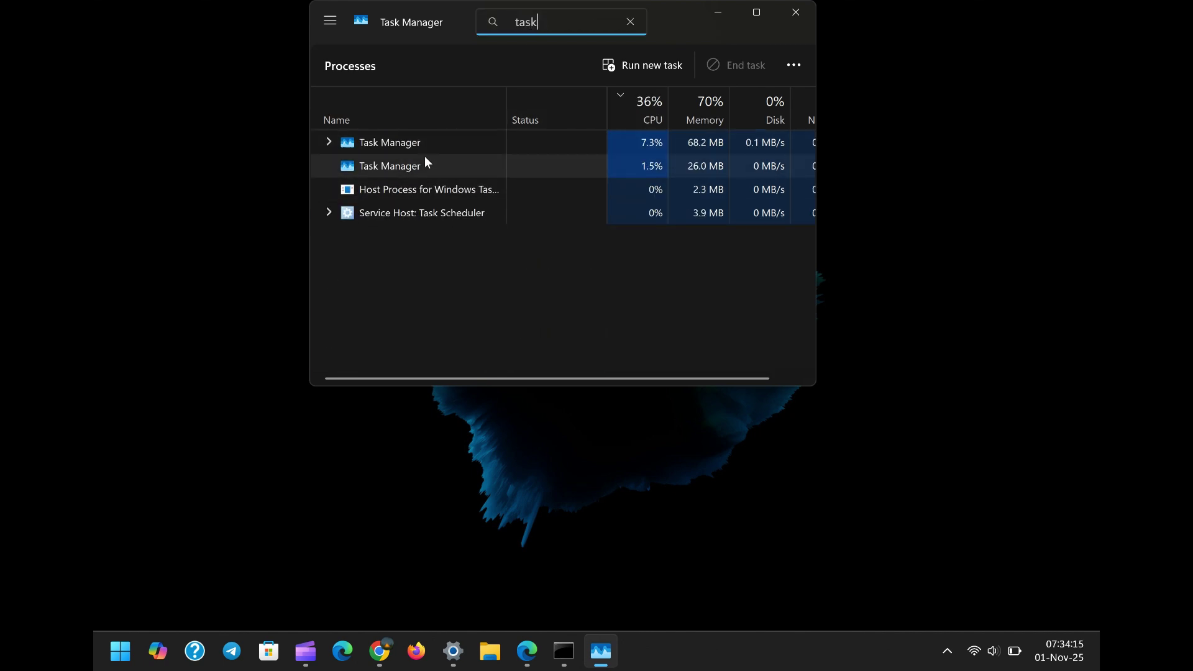
right_click(426, 164)
click(482, 176)
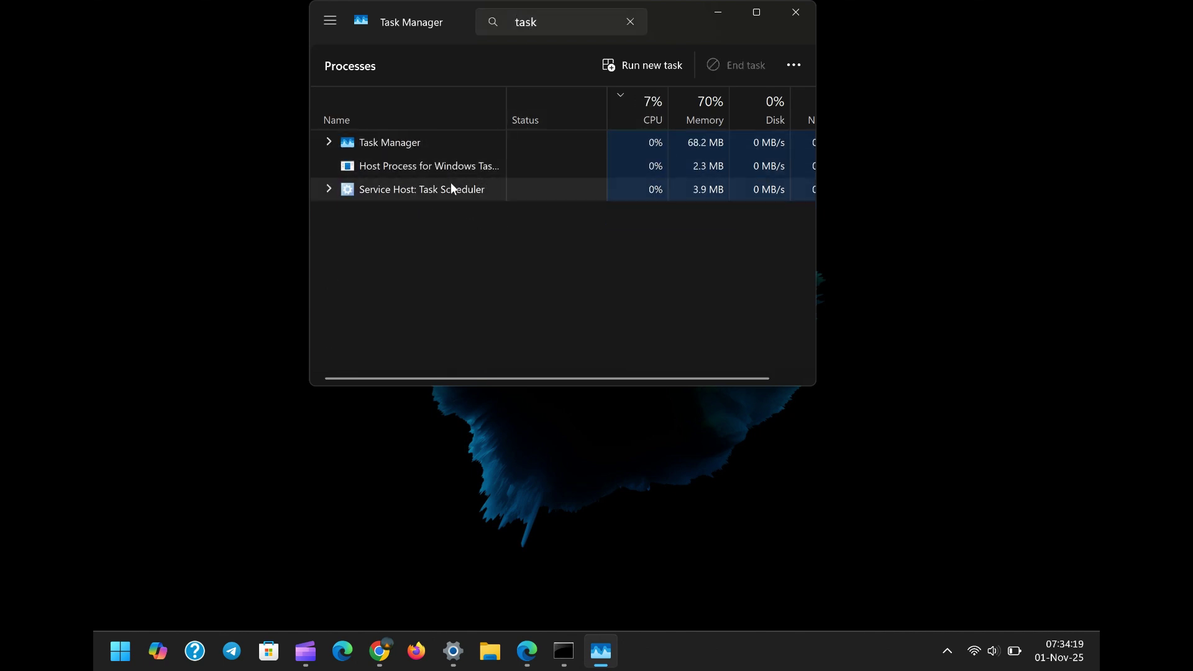